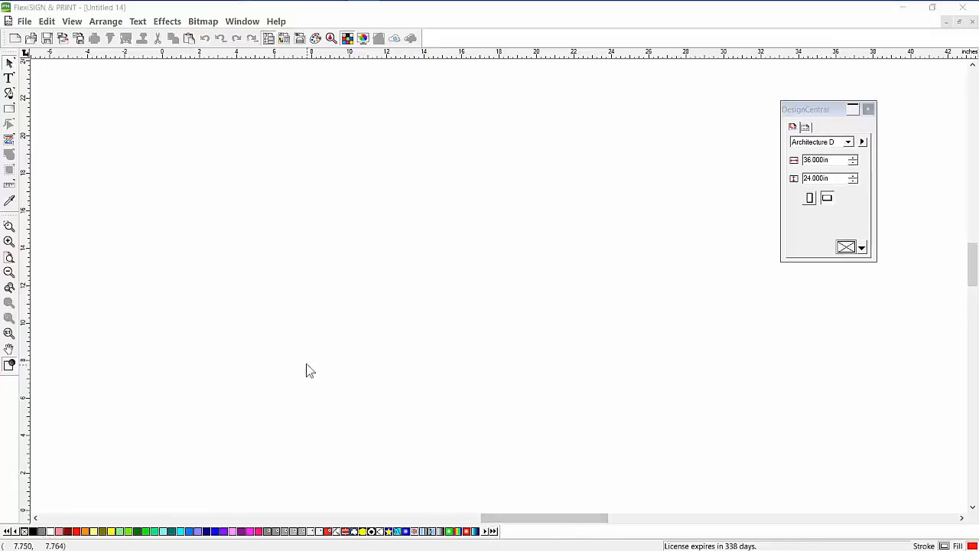
right_click(254, 538)
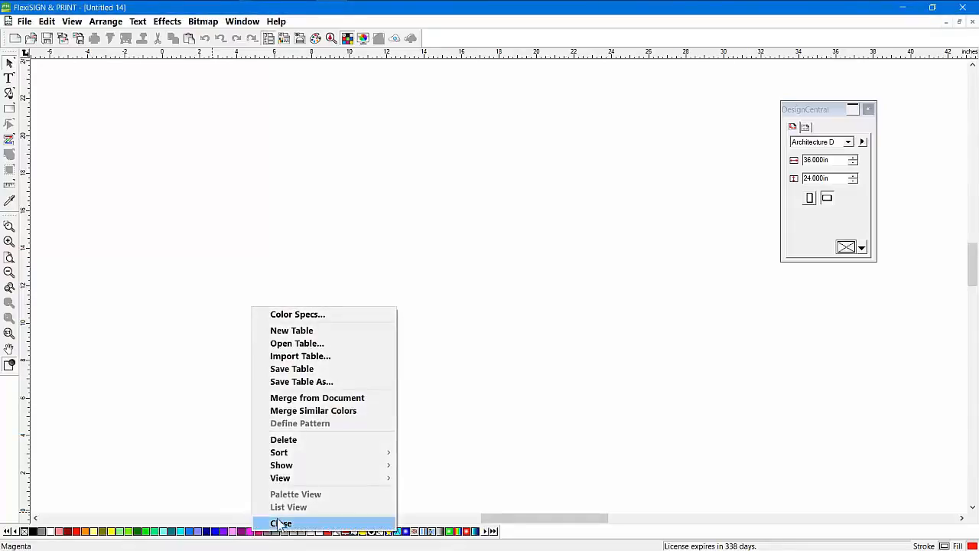
mouse_move(324, 458)
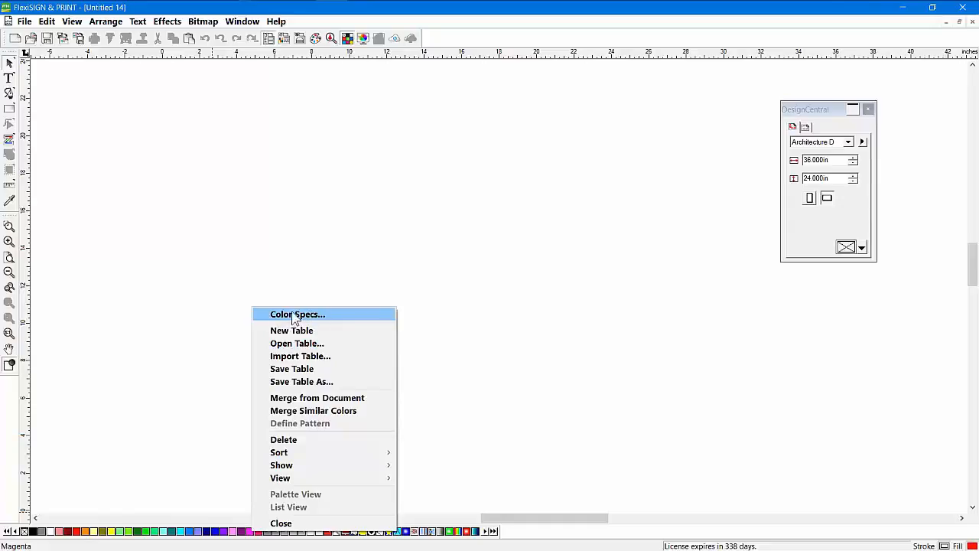
left_click(432, 246)
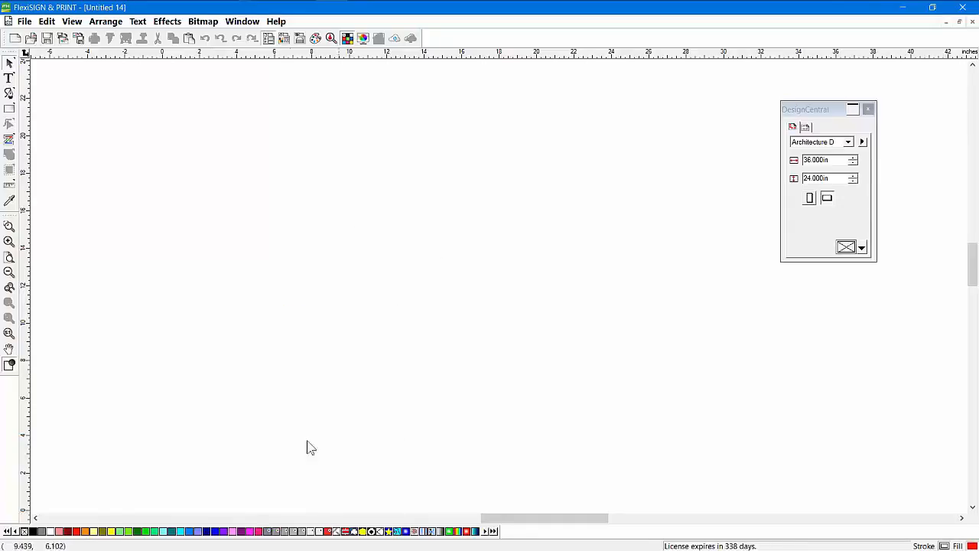
Inspect the colour specifications of the Blue swatch, including its mode and RGB values, and close them
left_click(215, 533)
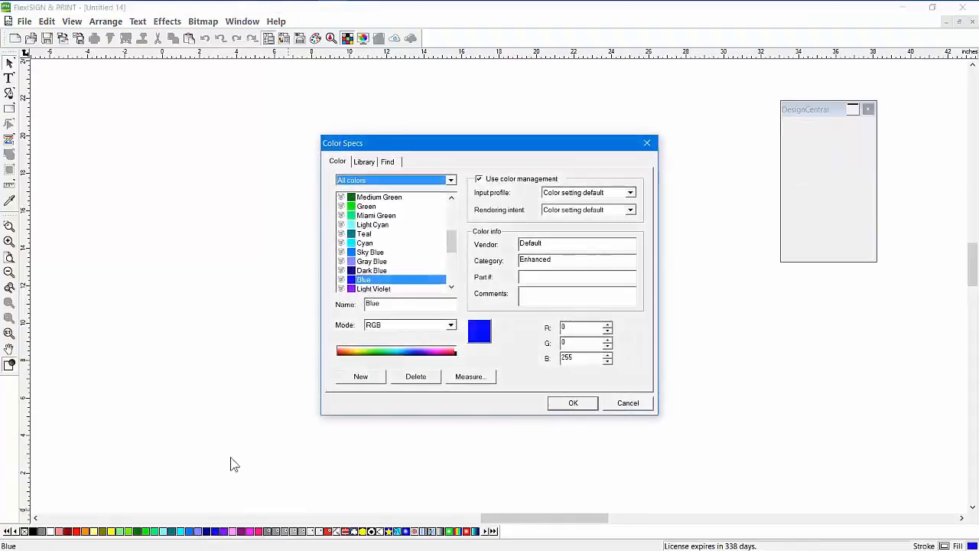
left_click_drag(402, 150, 241, 128)
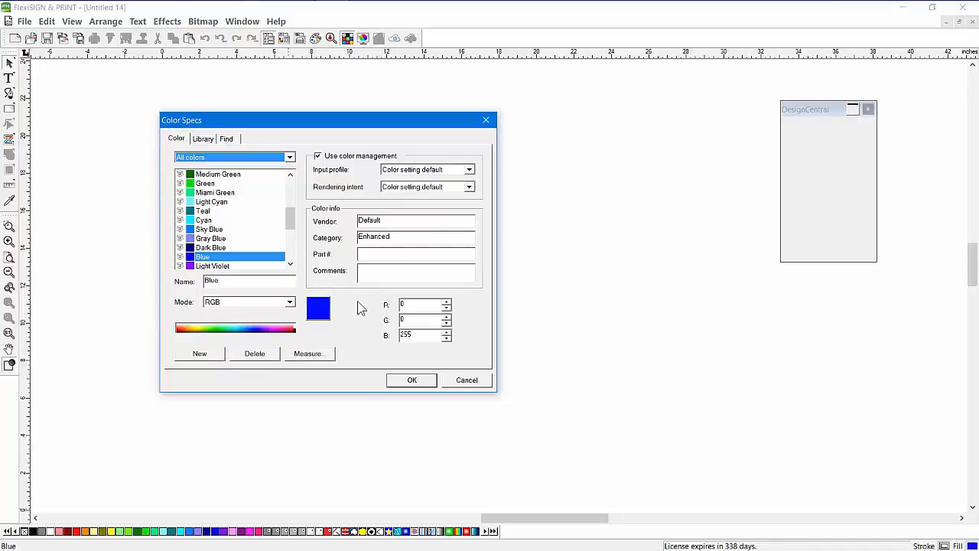
left_click(412, 381)
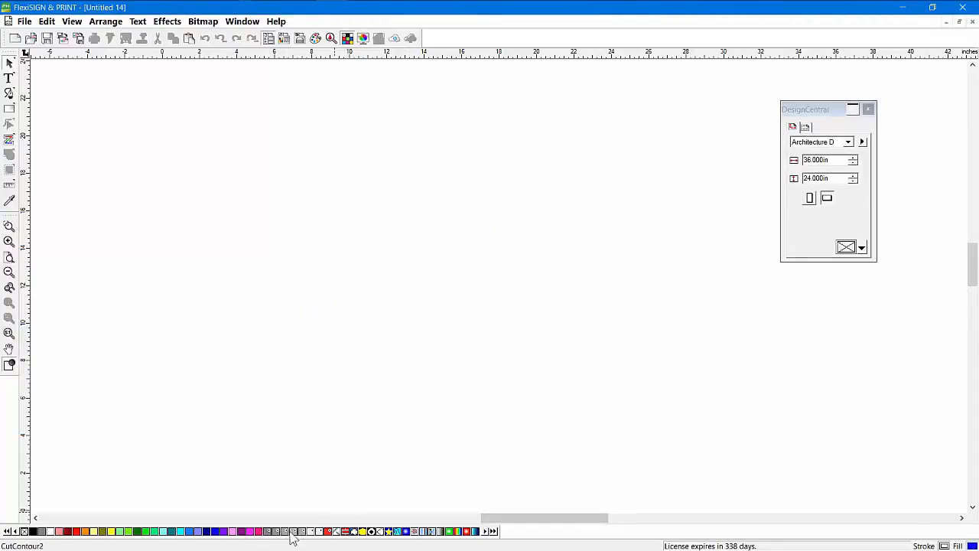
Open the PANTONE 485 C swatch's colour specifications and examine the Default swatch table in the colour library, selecting Red
double_click(329, 531)
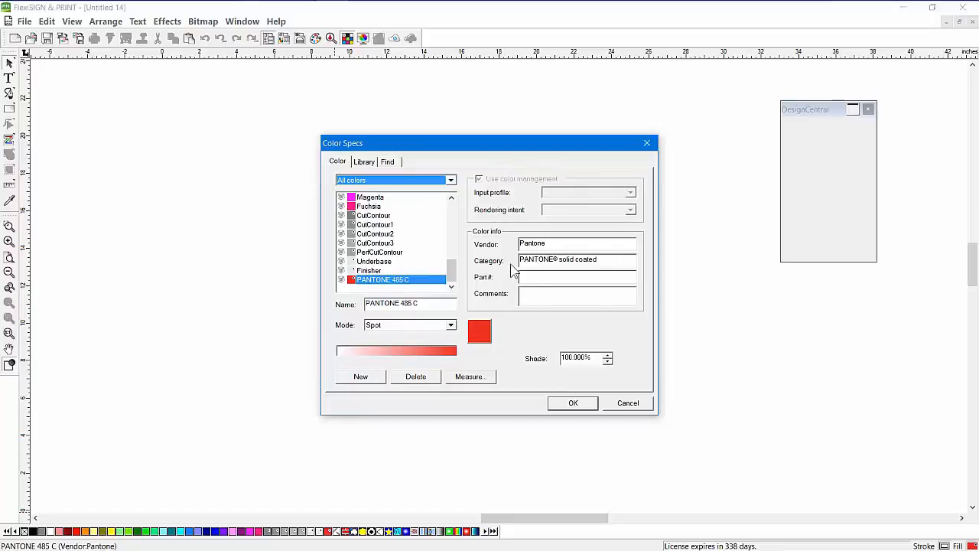
left_click_drag(441, 146, 346, 128)
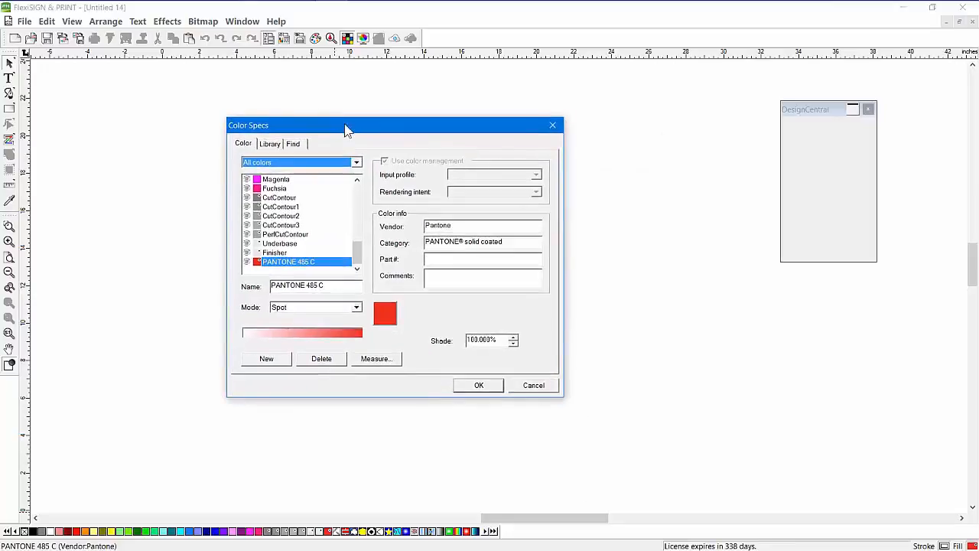
left_click(272, 147)
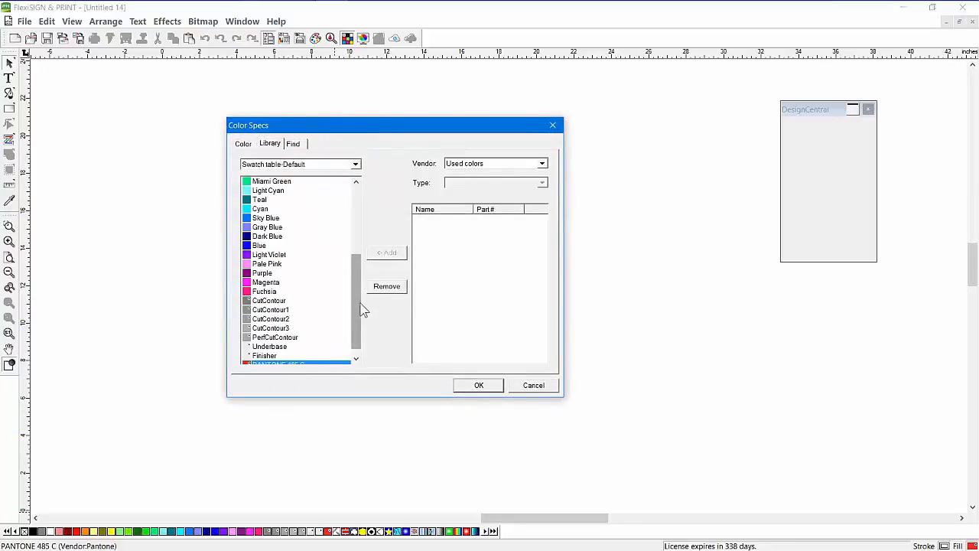
left_click_drag(357, 309, 358, 214)
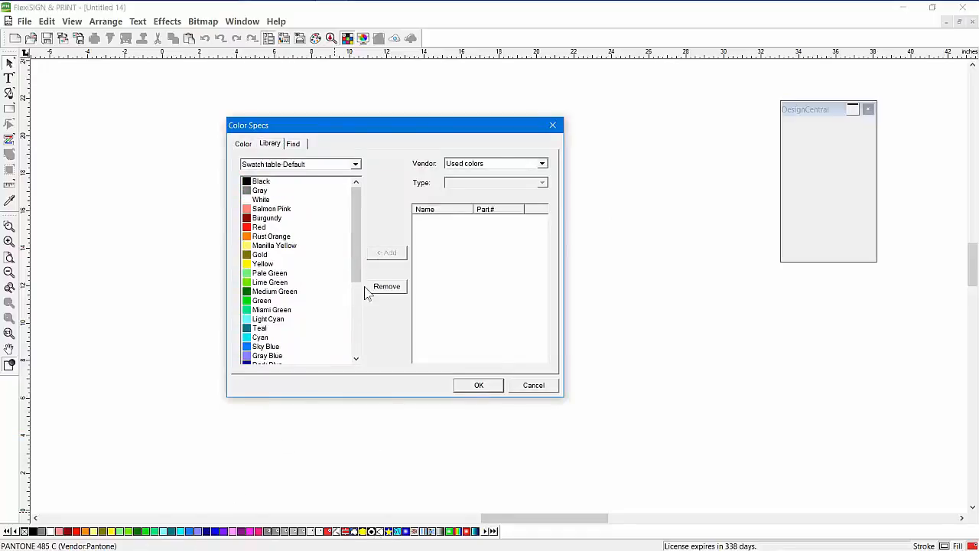
left_click(259, 228)
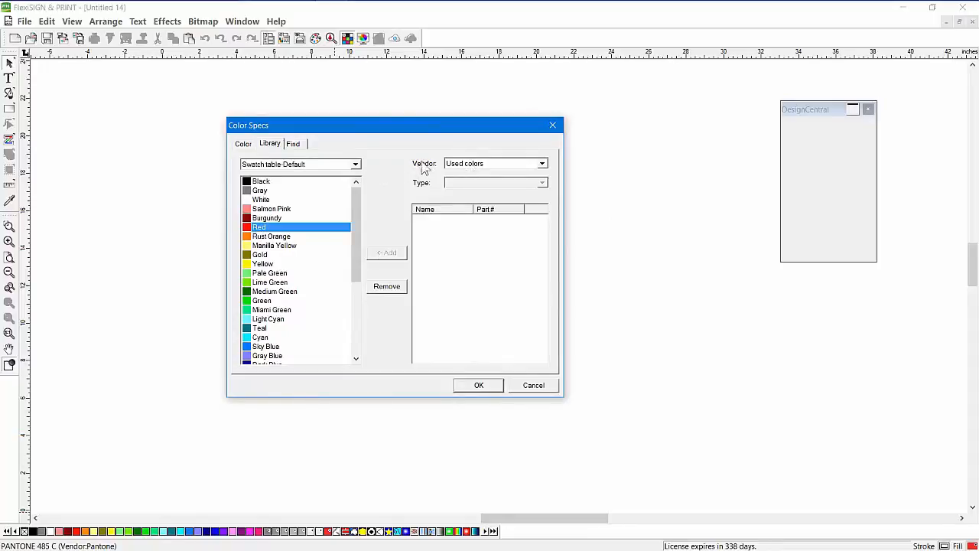
Browse the Pantone vendor's PANTONE(r) Solid Coated library with the name column widened, and close it without adding a colour
left_click(468, 164)
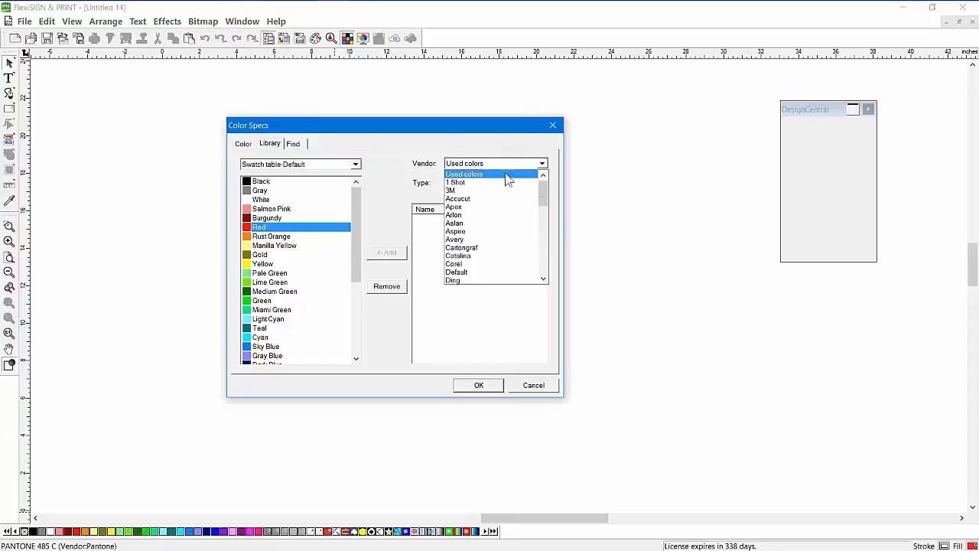
left_click_drag(542, 195, 536, 237)
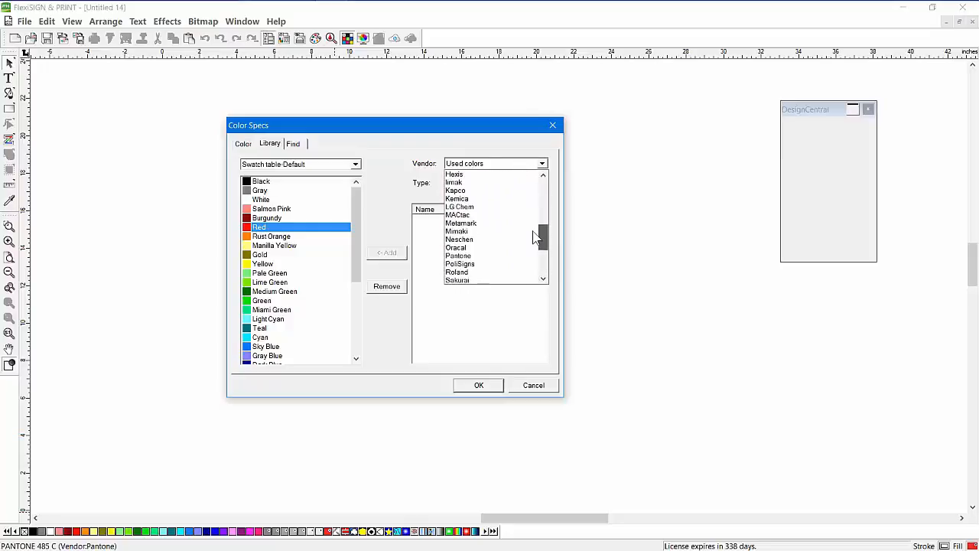
left_click(461, 256)
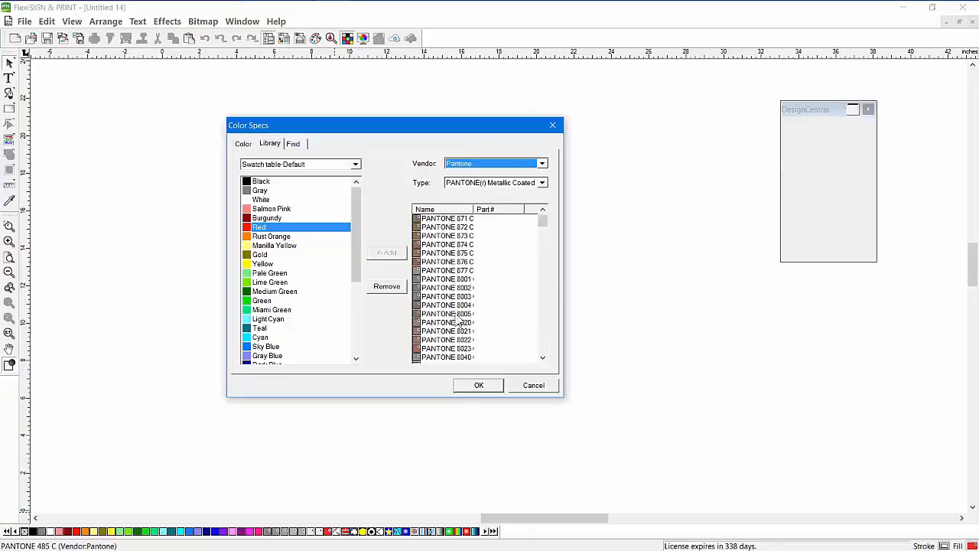
left_click(502, 184)
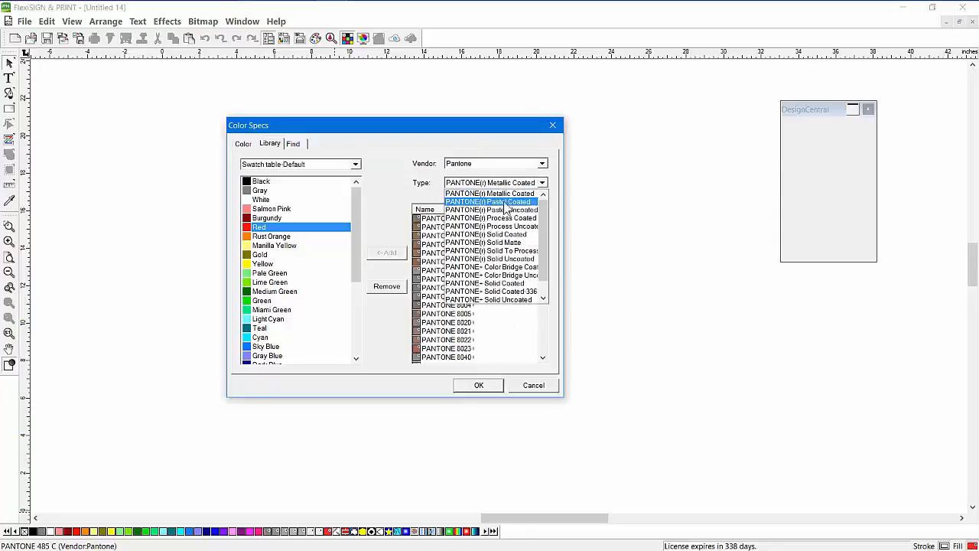
mouse_move(544, 209)
left_mouse_down()
mouse_move(545, 253)
mouse_move(547, 206)
left_mouse_up()
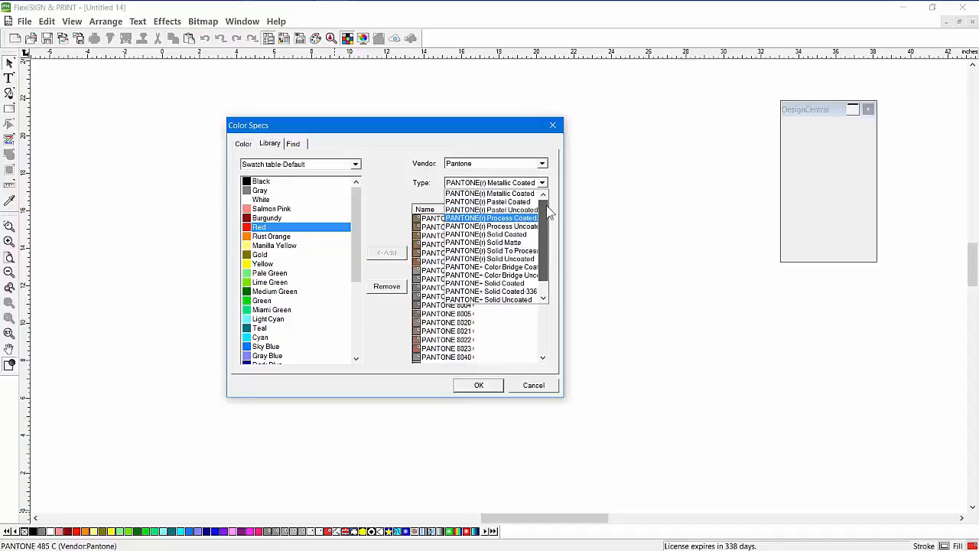
left_click(468, 237)
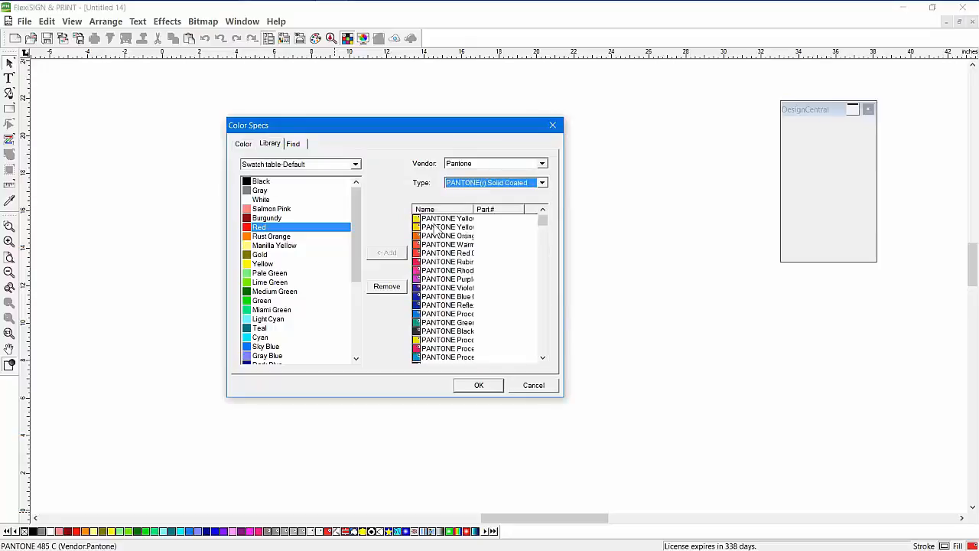
left_click_drag(474, 209, 533, 209)
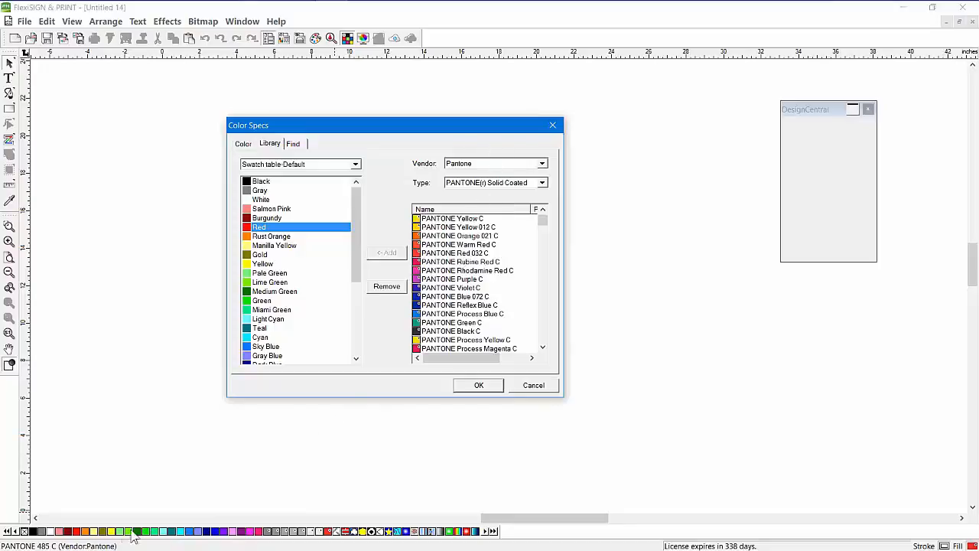
left_click(533, 385)
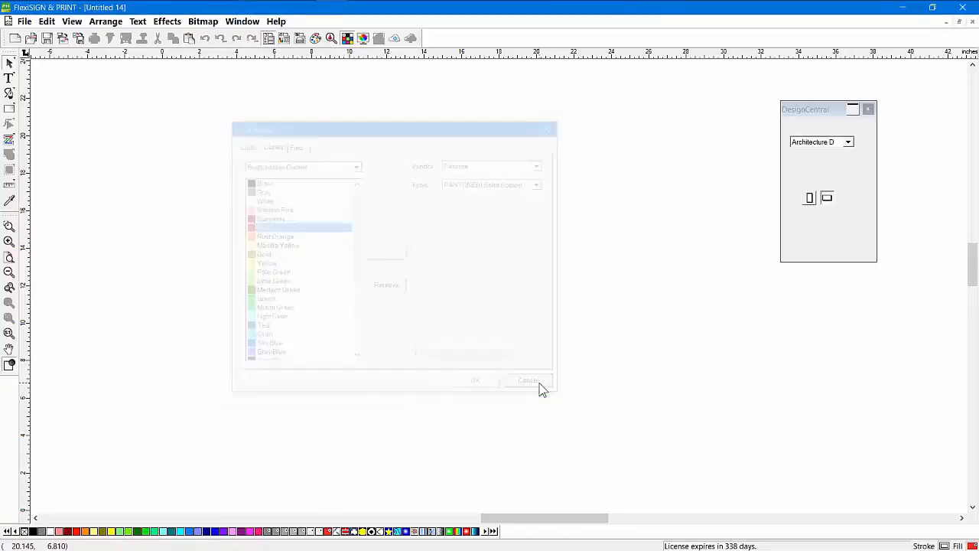
Create a new swatch table and copy the Black and PANTONE 485 C swatches into it from the default table
right_click(235, 536)
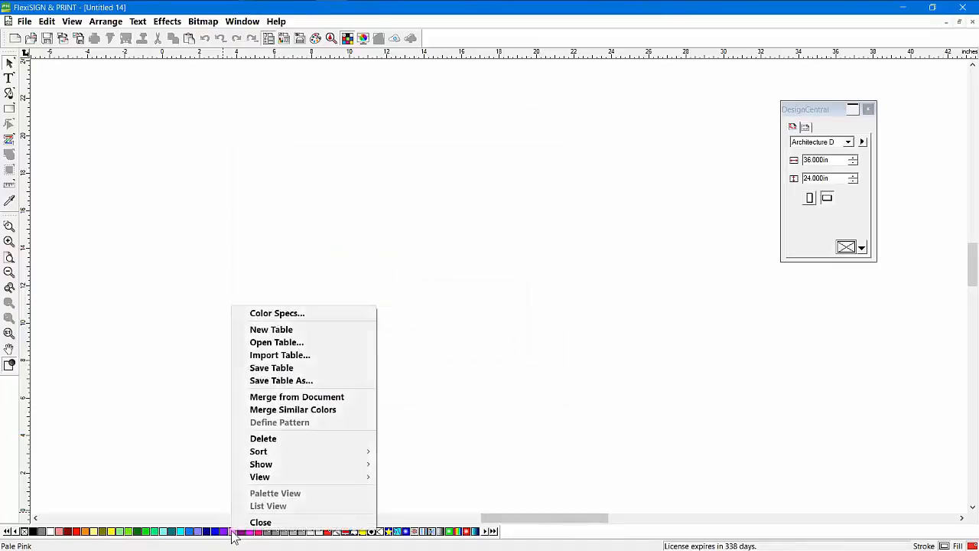
left_click(283, 333)
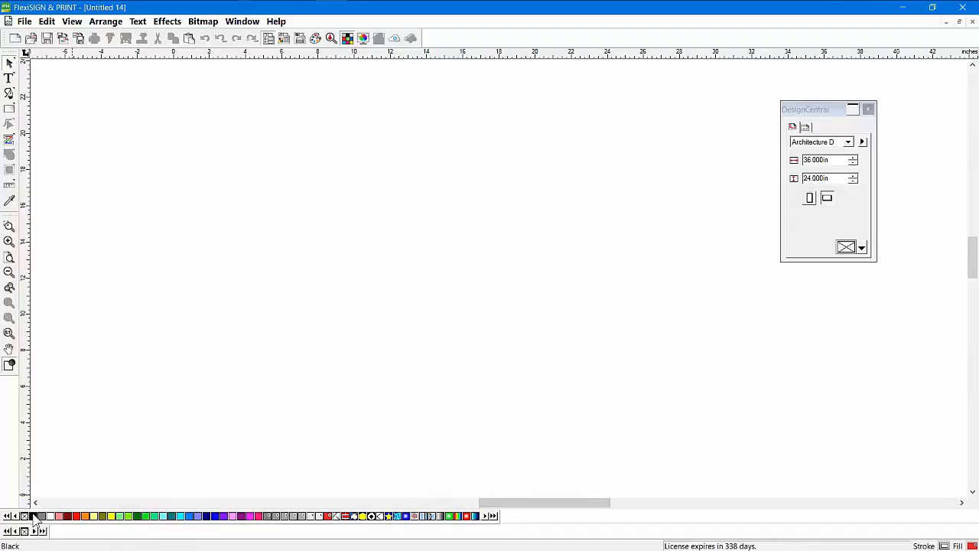
left_click_drag(33, 516, 34, 531)
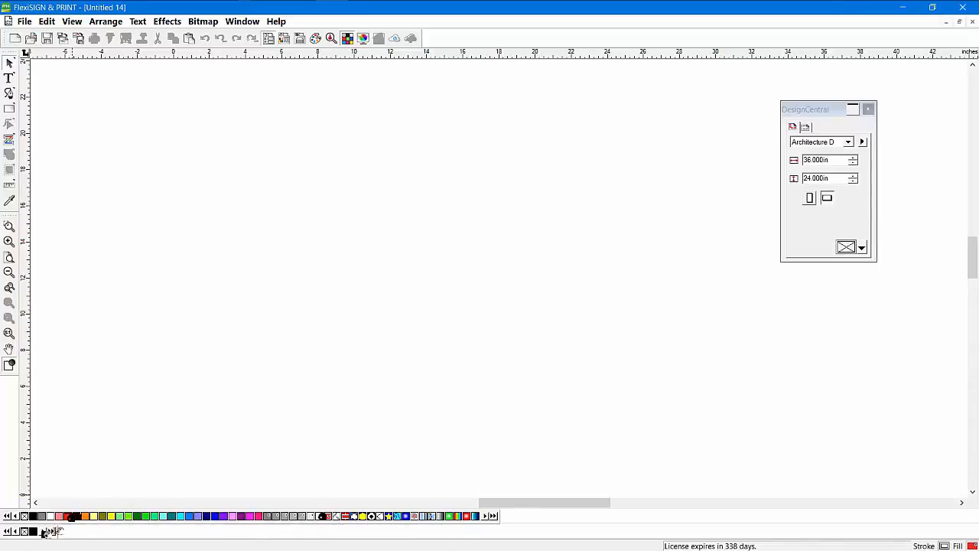
left_click_drag(44, 532, 43, 531)
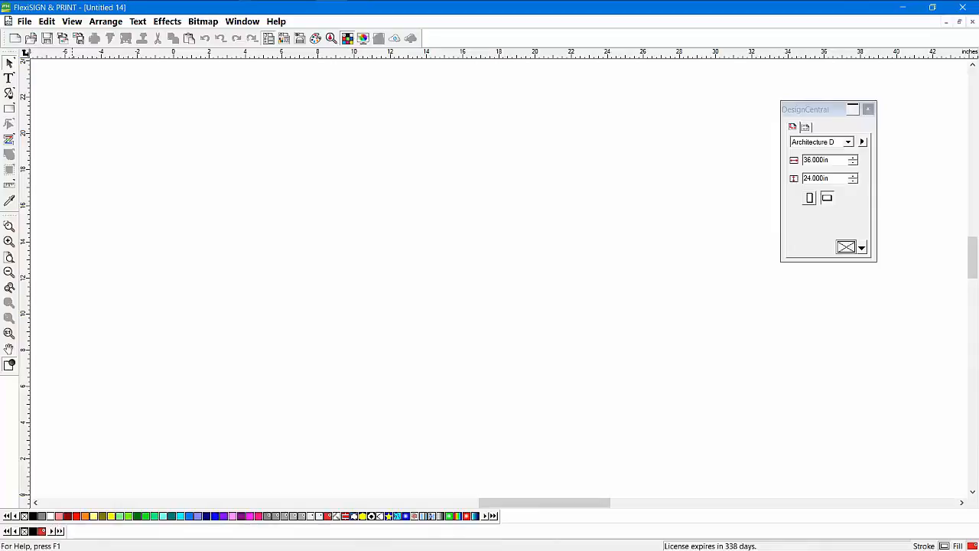
Open the colour specifications from the new table's PANTONE 485 C swatch and show only the colours of Swatch table-New Table1
right_click(43, 532)
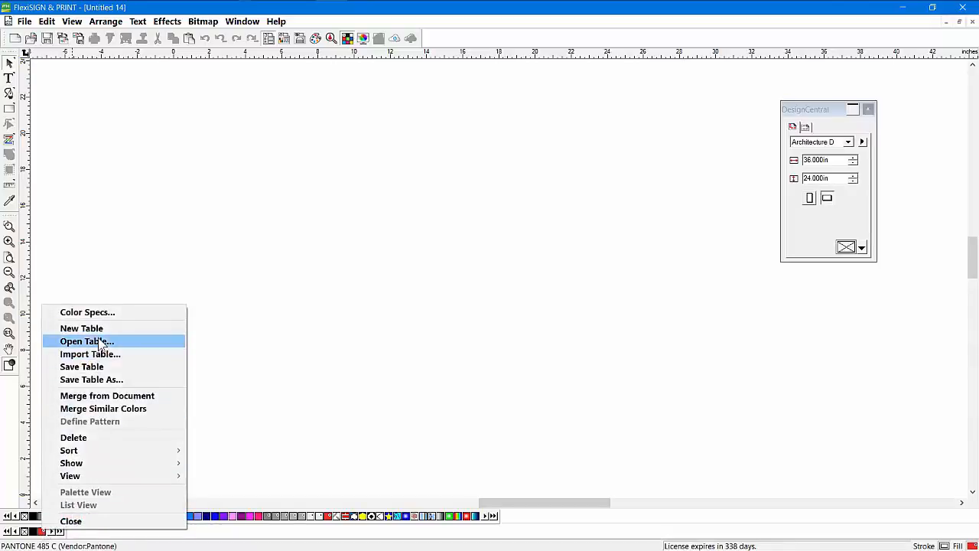
left_click(99, 313)
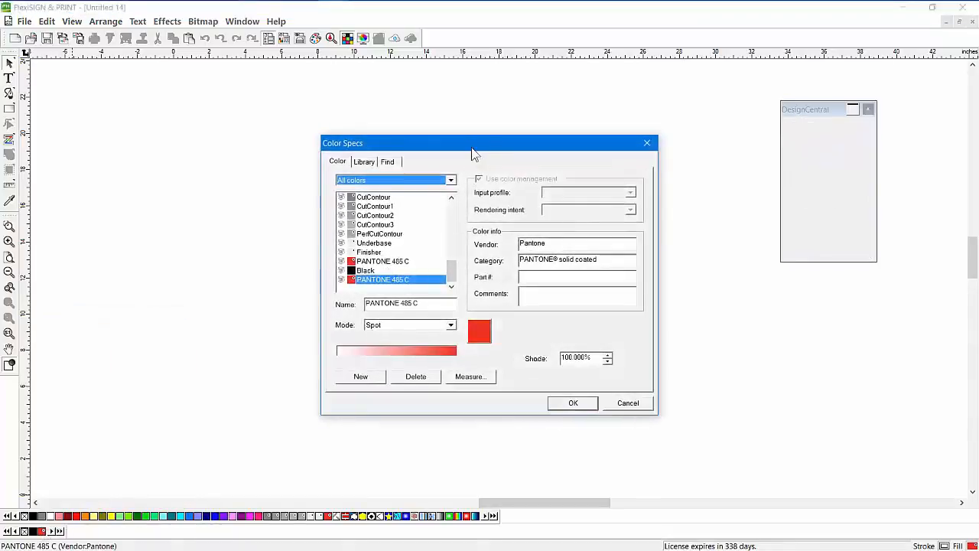
left_click_drag(472, 153, 346, 129)
left_click(268, 156)
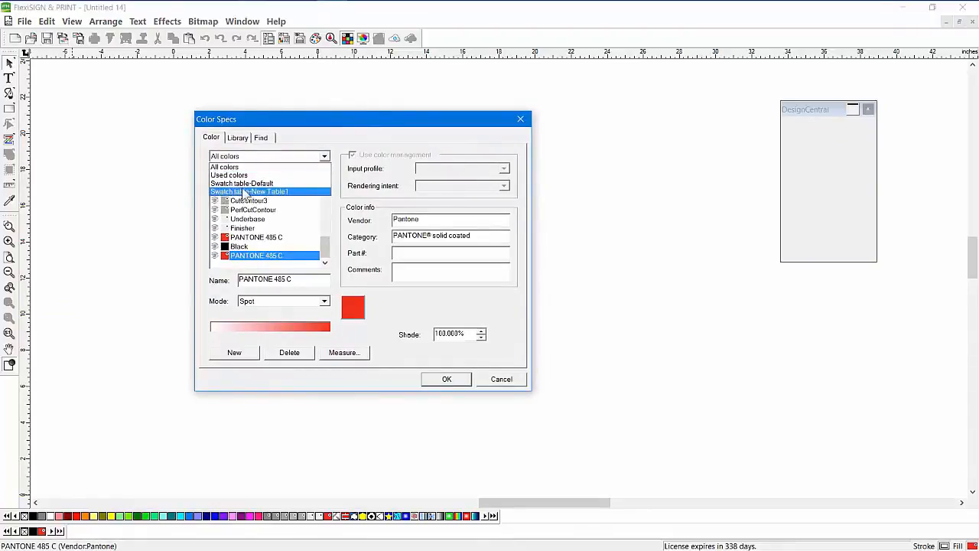
left_click(284, 192)
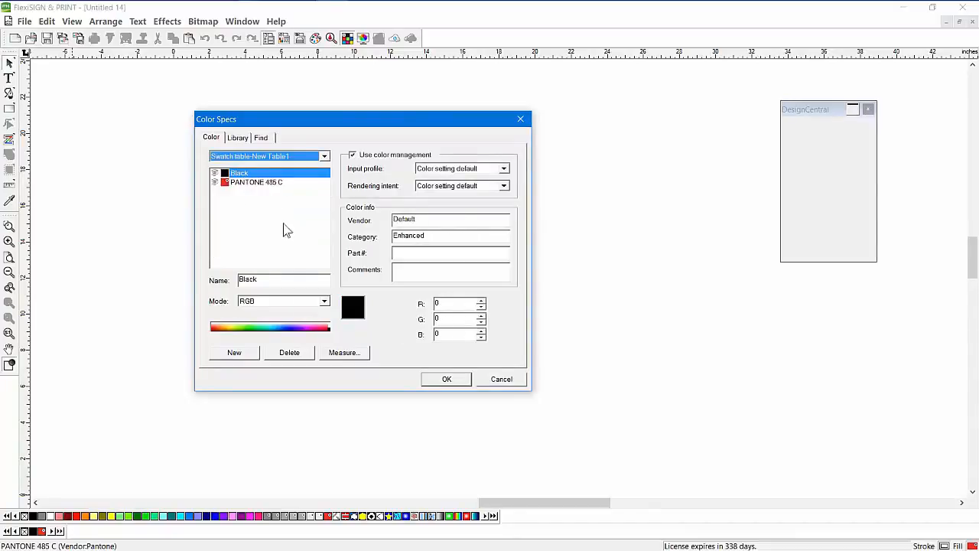
Add the 3M library colour Cardinal Red, part 1000-53, to the New Table1 swatch table
left_click(239, 138)
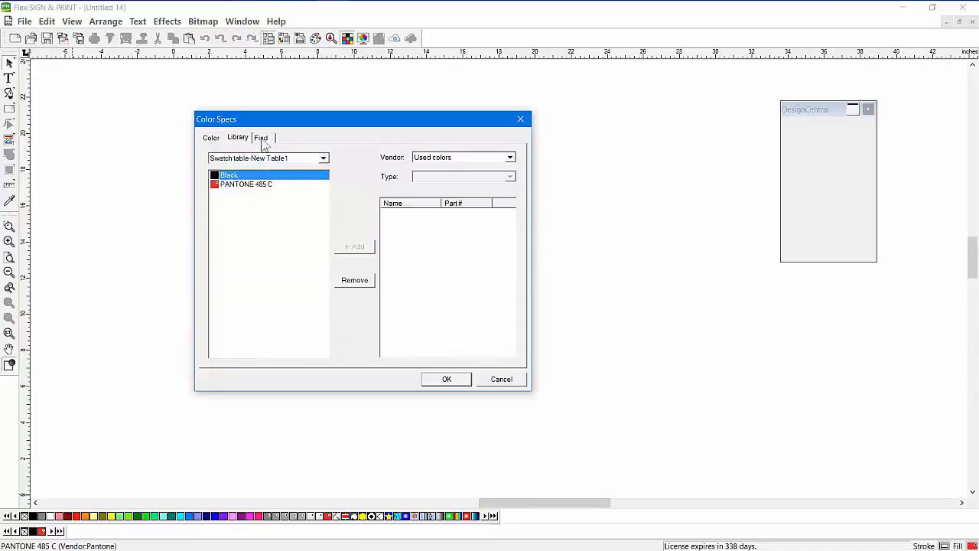
left_click(451, 159)
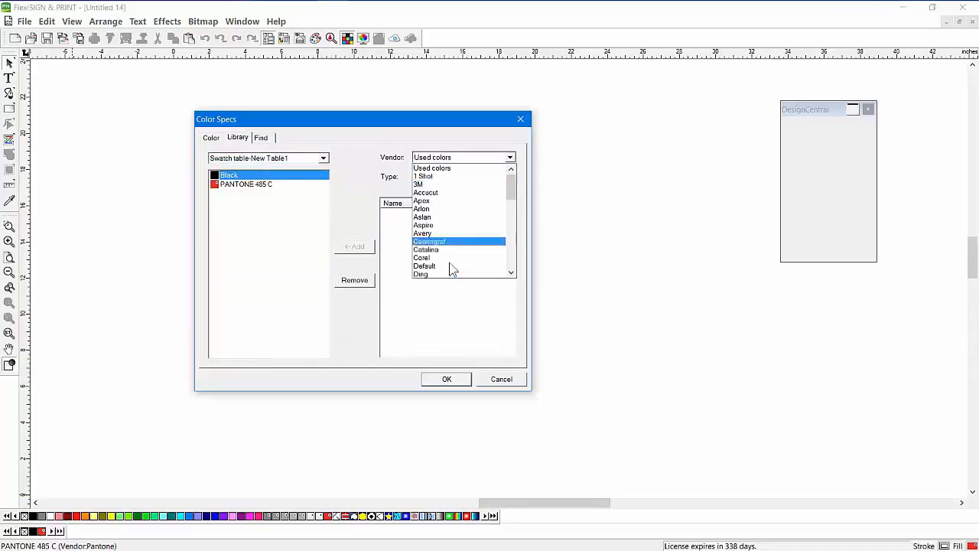
left_click(444, 186)
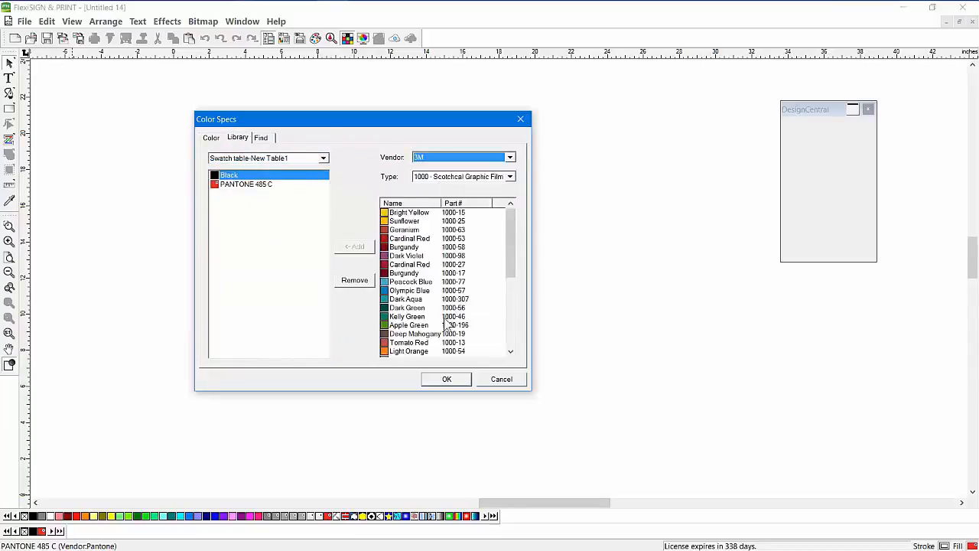
left_click(414, 240)
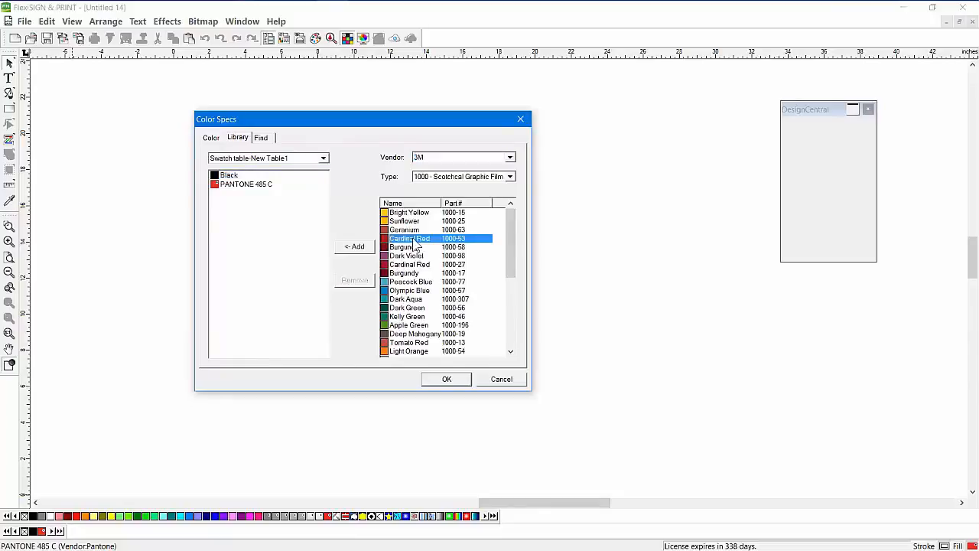
left_click(353, 250)
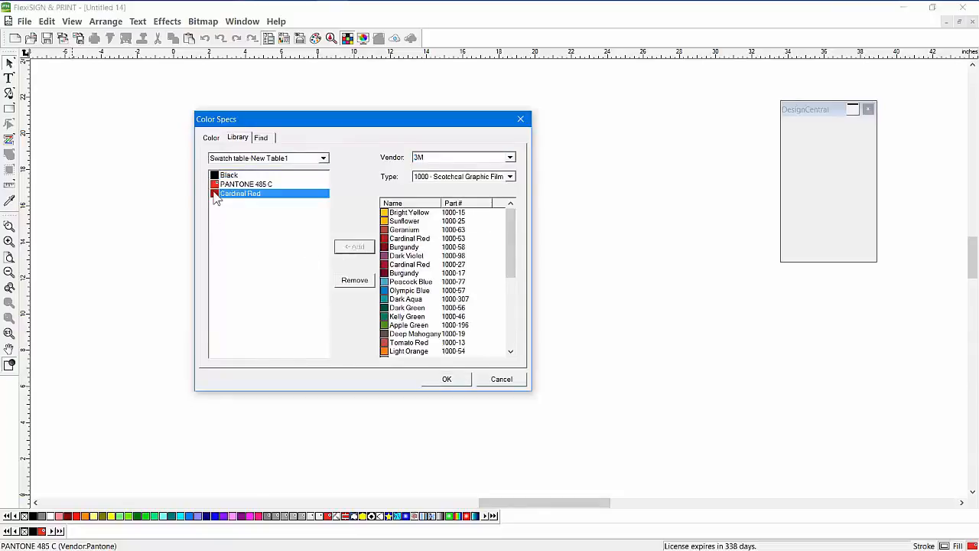
Switch the colour library to vendor Roland with the type Roland Color System Library
left_click(449, 159)
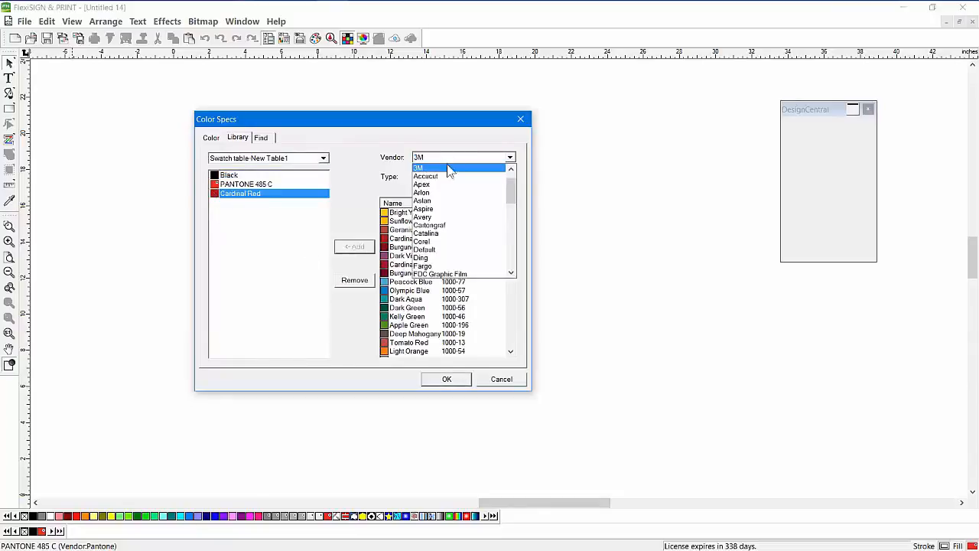
scroll(449, 192, "down", 2)
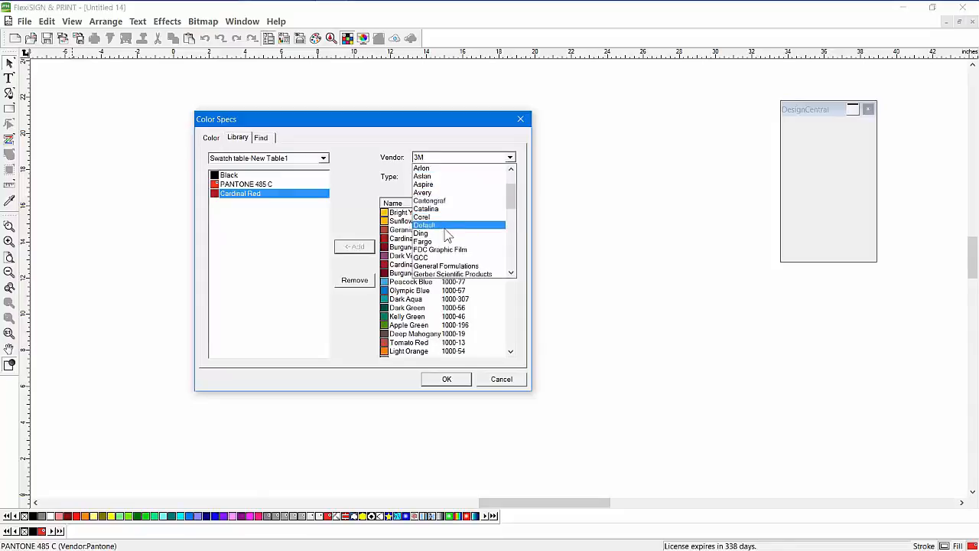
scroll(449, 218, "down", 1)
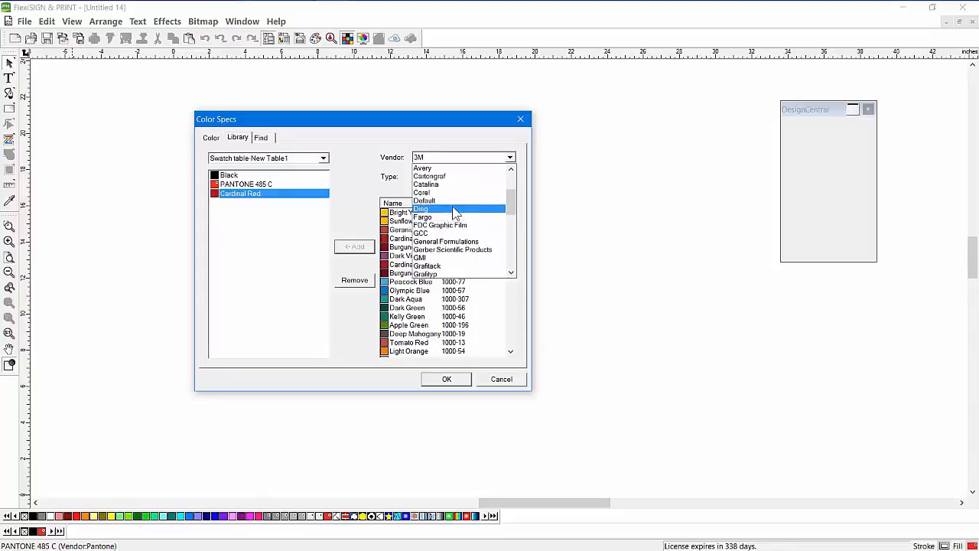
scroll(450, 214, "down", 1)
scroll(454, 216, "down", 1)
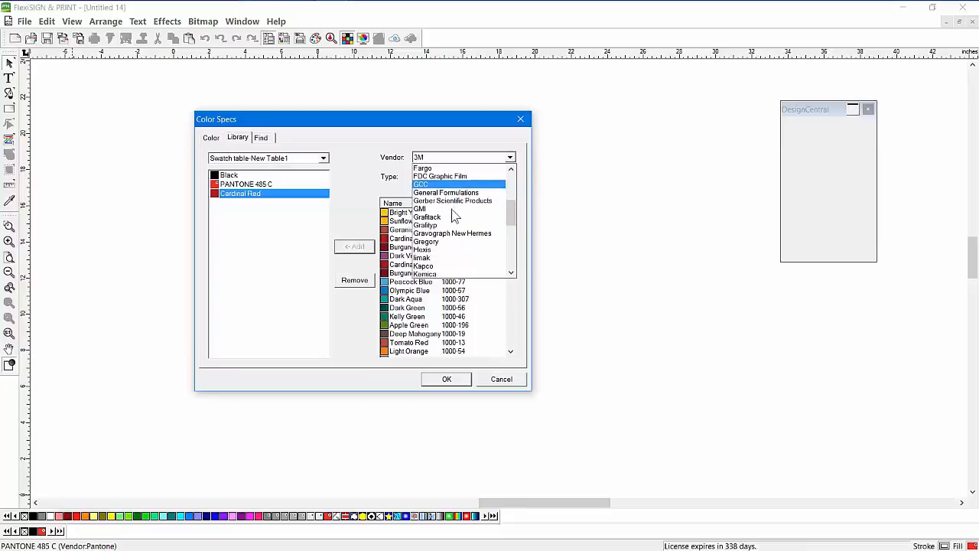
scroll(454, 216, "down", 4)
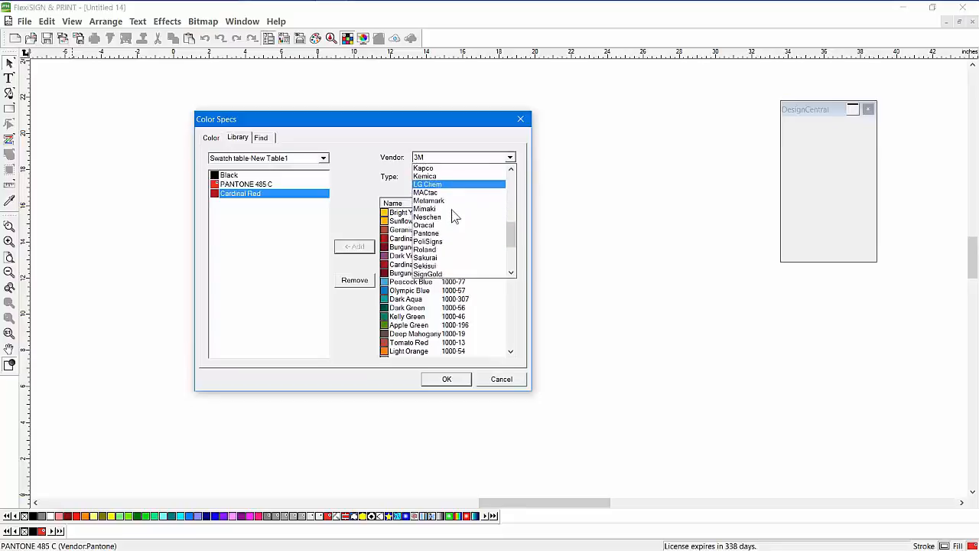
left_click(446, 249)
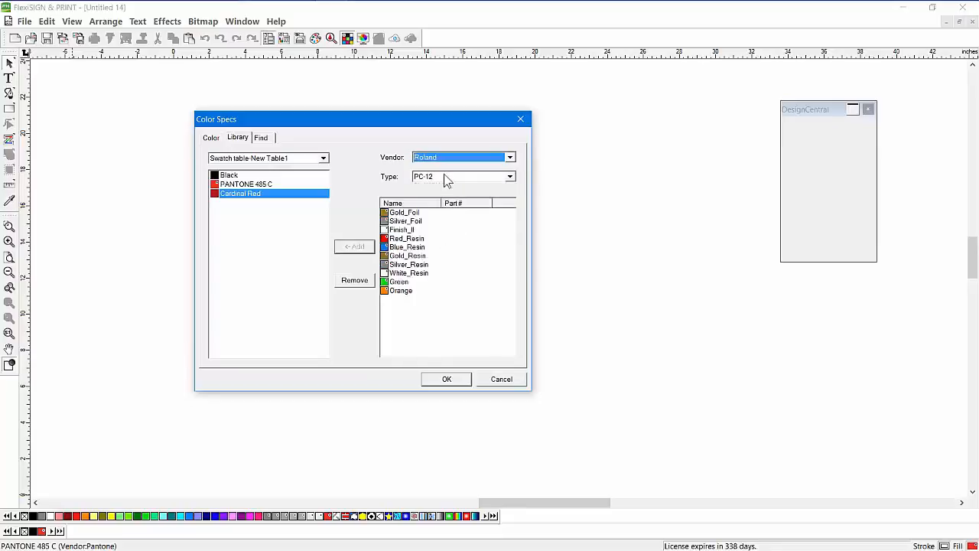
left_click(448, 177)
left_click(463, 214)
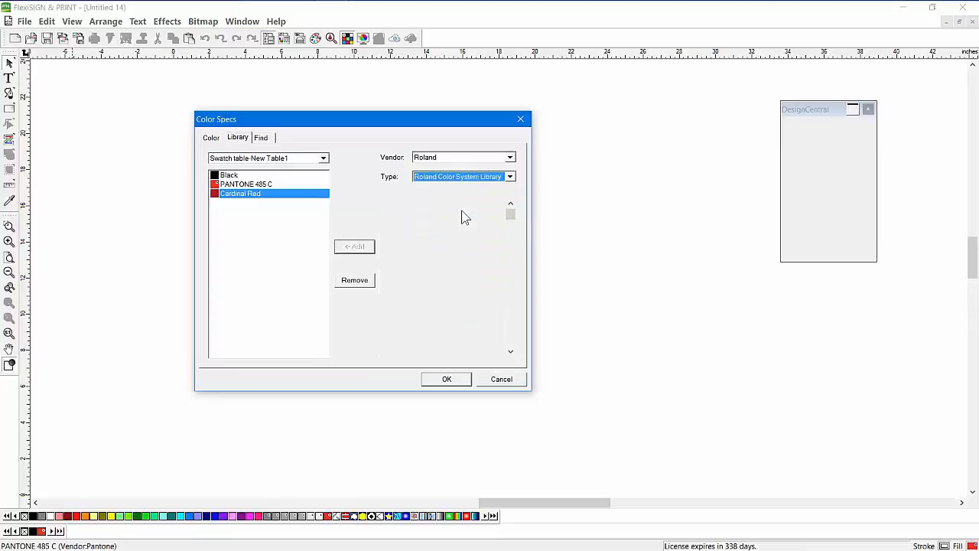
Add the dark blue RVW-PR26K from the Roland Color System Library to the New Table1 swatch table
mouse_move(509, 213)
left_mouse_down()
mouse_move(509, 316)
mouse_move(498, 354)
mouse_move(505, 209)
left_mouse_up()
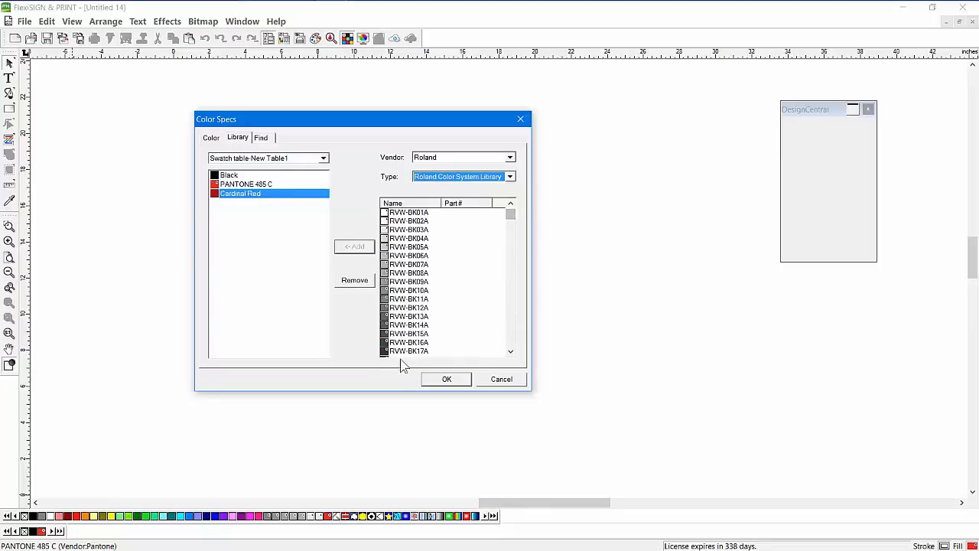
scroll(432, 302, "down", 10)
scroll(432, 303, "down", 5)
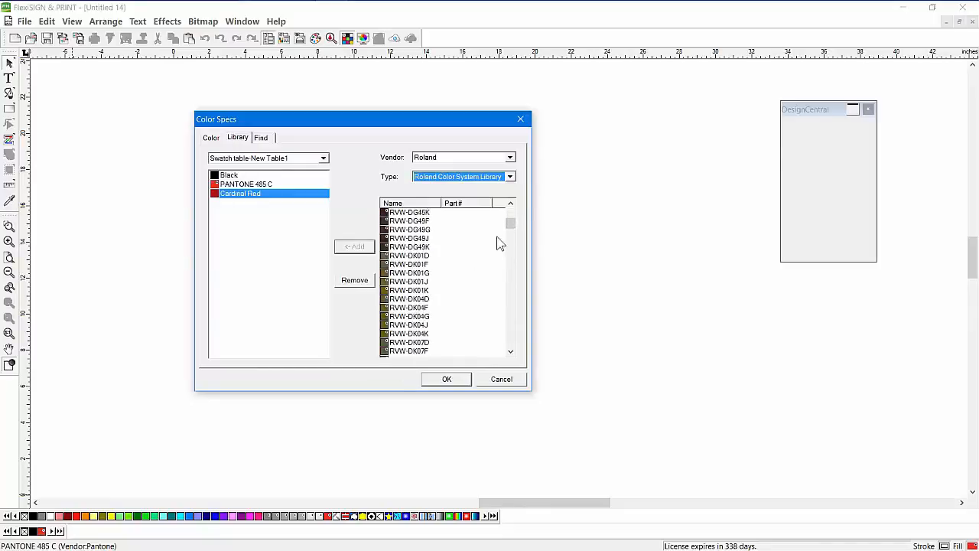
left_click(511, 320)
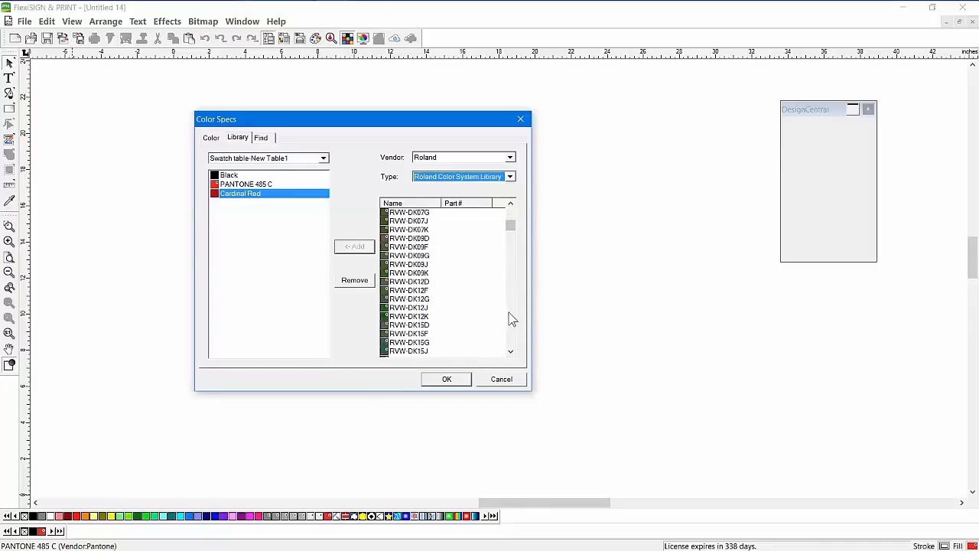
left_click_drag(517, 231, 513, 282)
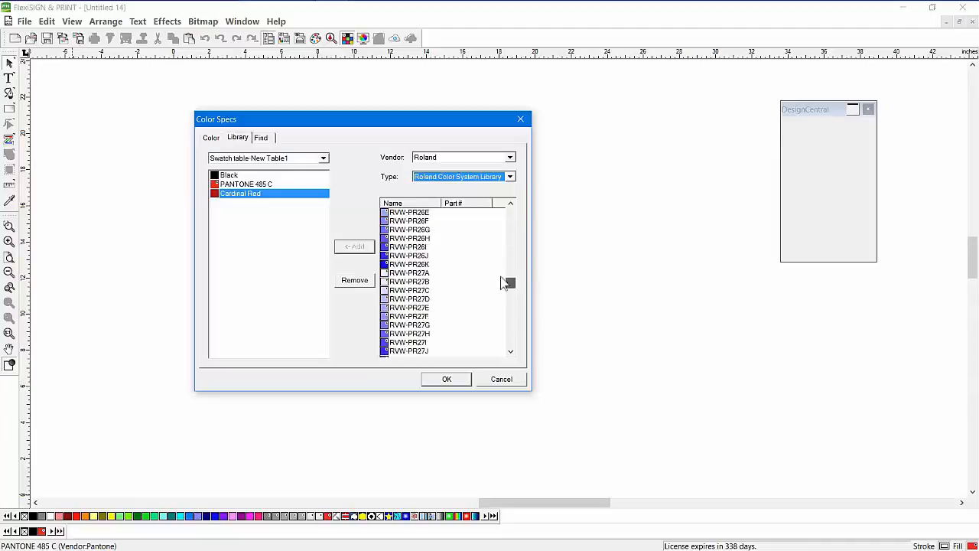
left_click(386, 263)
left_click(355, 246)
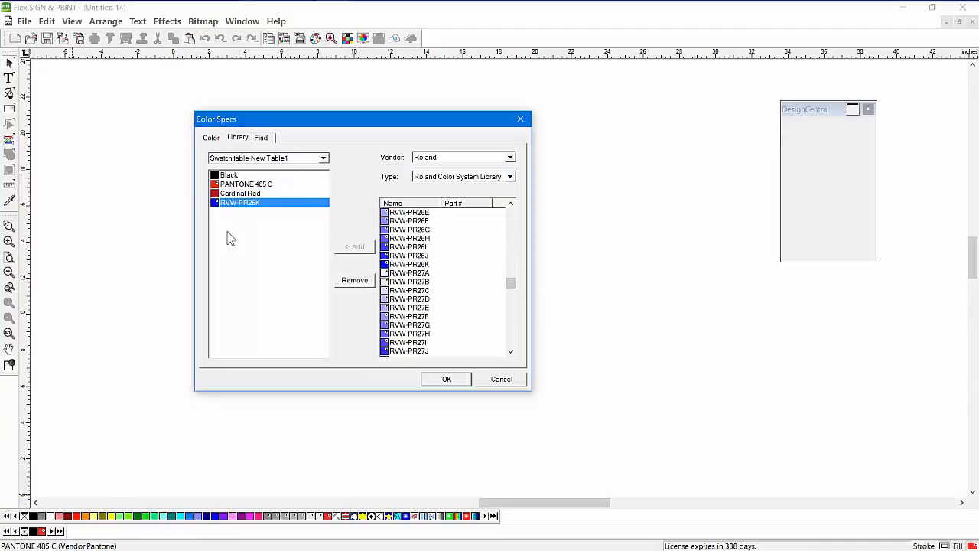
Add the Oracal 651 colour Light Red, part 032, to New Table1 and accept the colour specifications
left_click(460, 160)
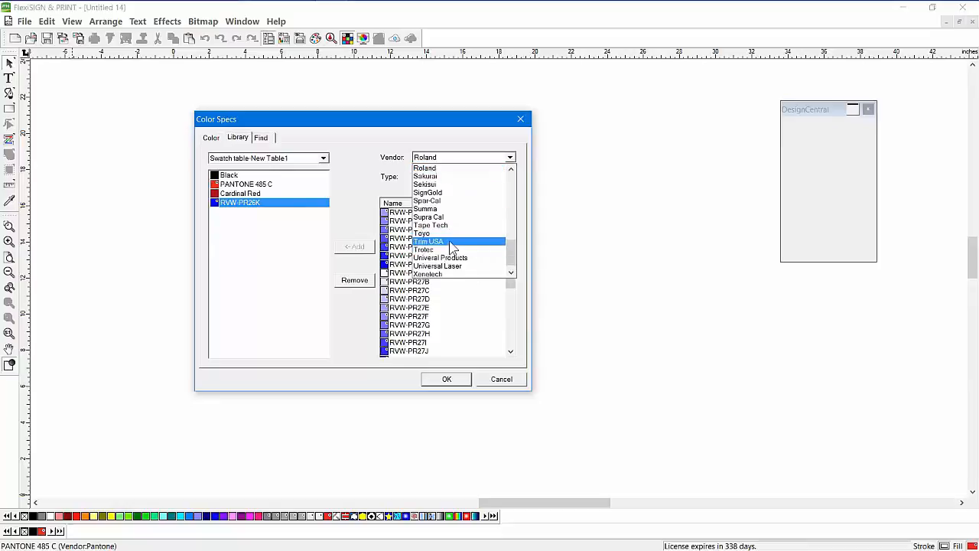
scroll(450, 253, "up", 3)
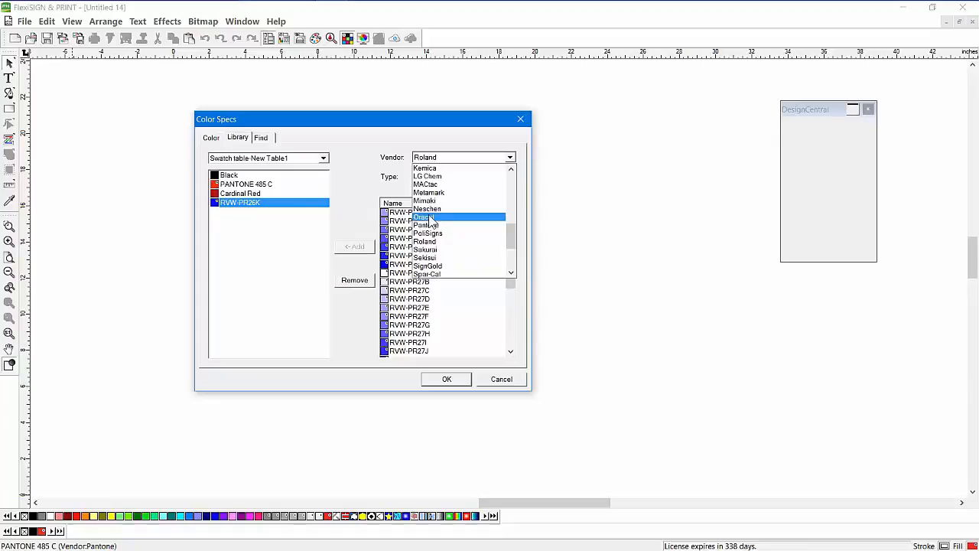
left_click(430, 218)
left_click(450, 179)
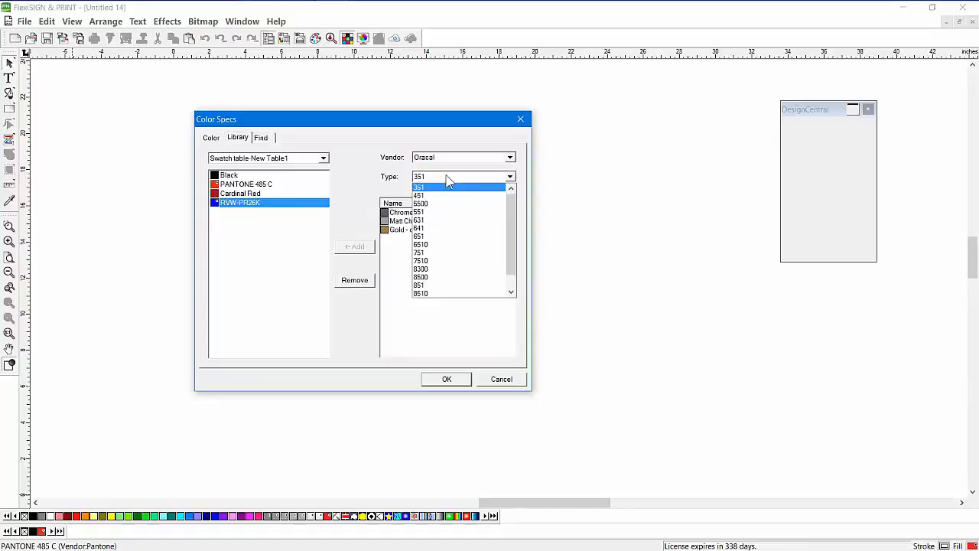
scroll(457, 215, "down", 1)
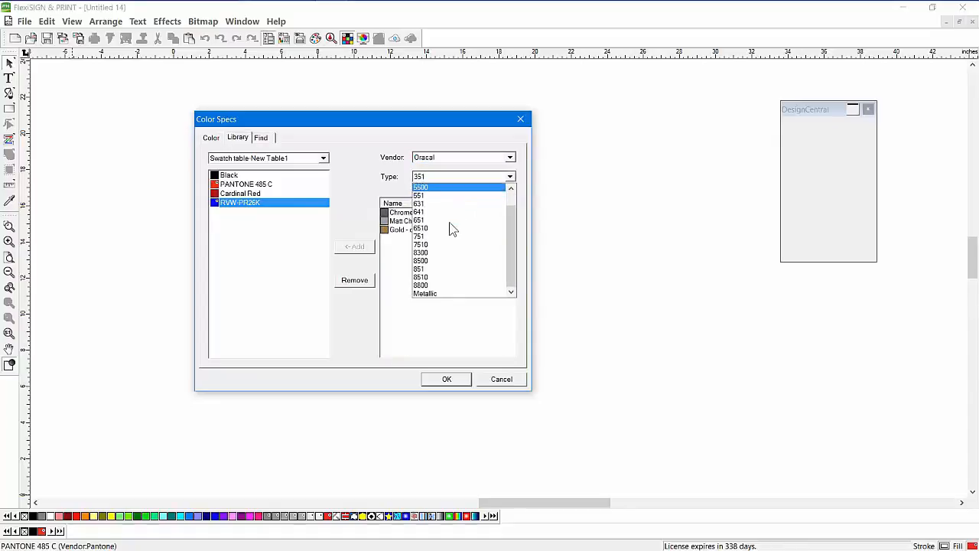
scroll(450, 211, "up", 2)
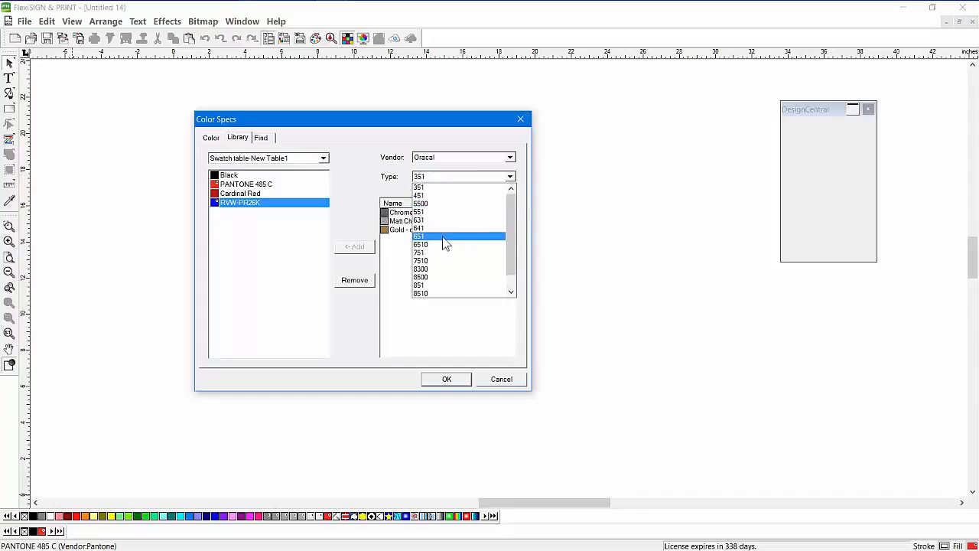
left_click(445, 236)
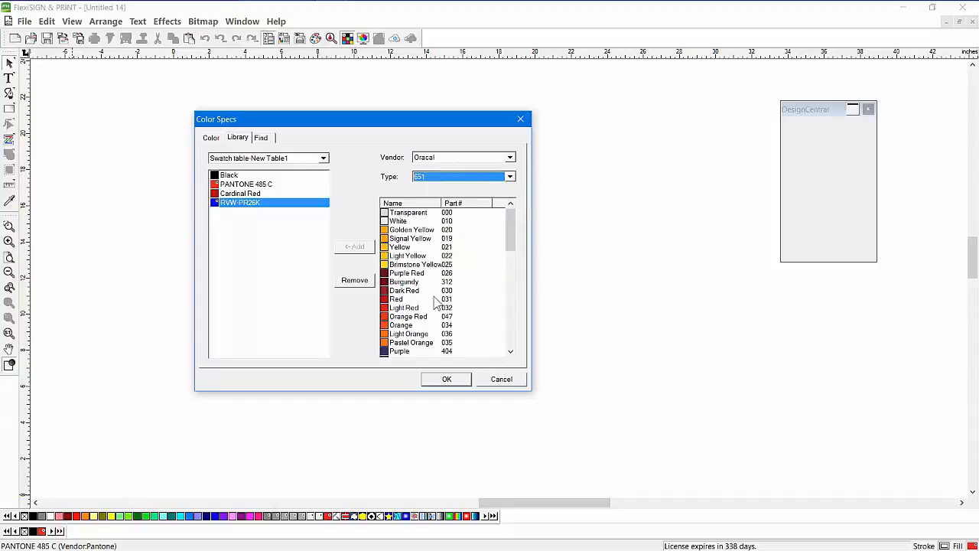
left_click(404, 308)
left_click(354, 247)
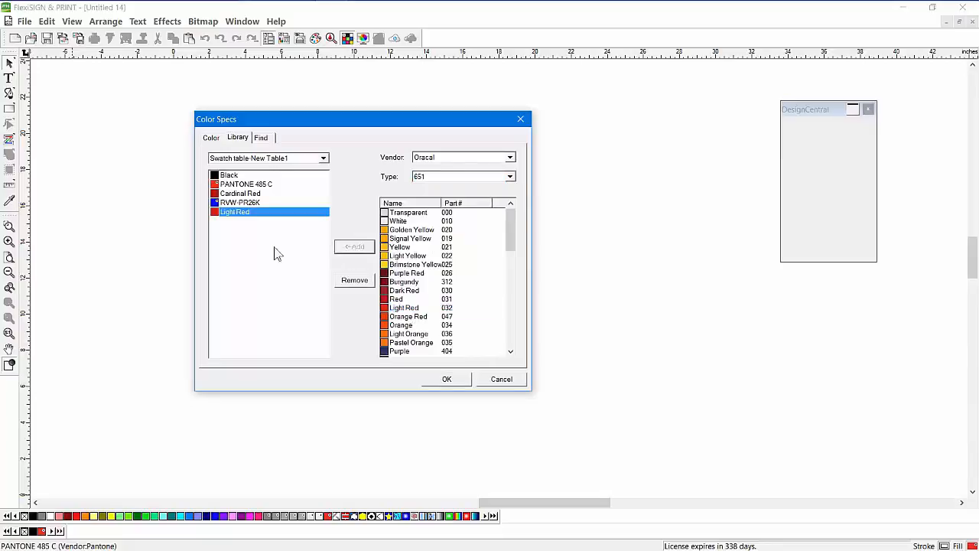
left_click(449, 380)
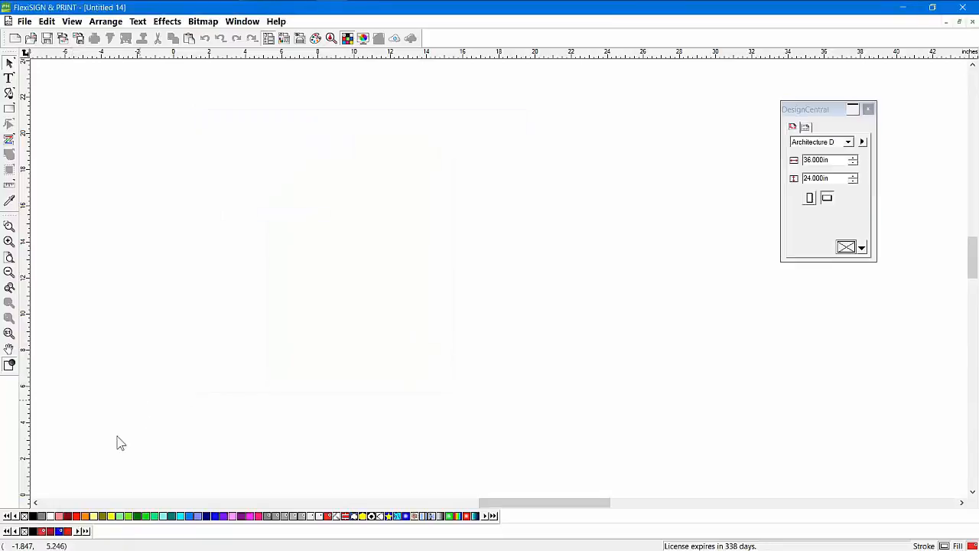
Save the custom swatch table as test in the Swatch Table folder and close the table
right_click(69, 530)
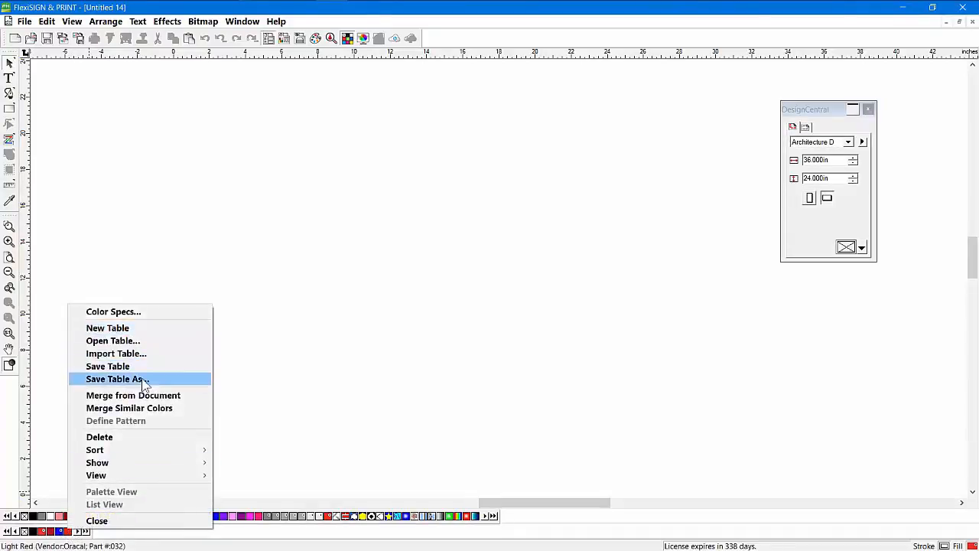
left_click(114, 379)
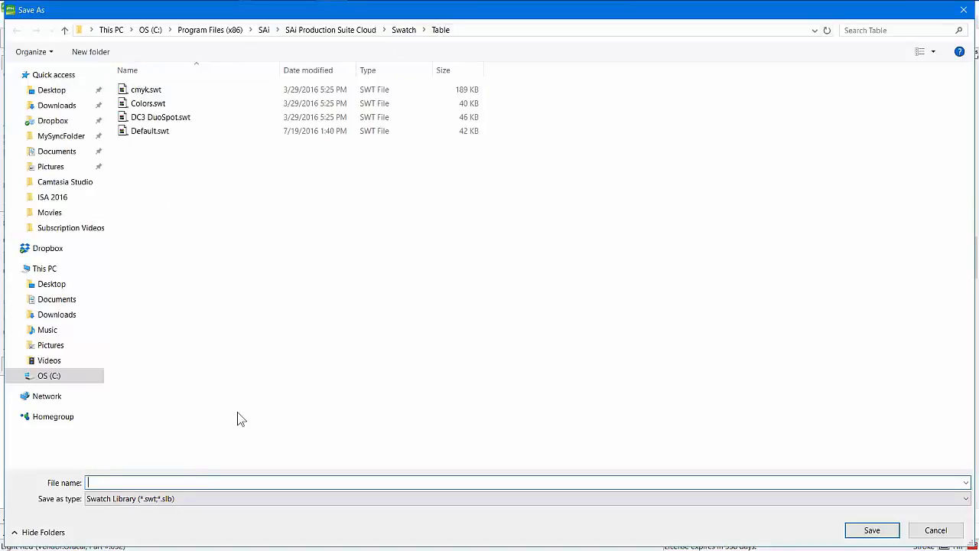
type("st")
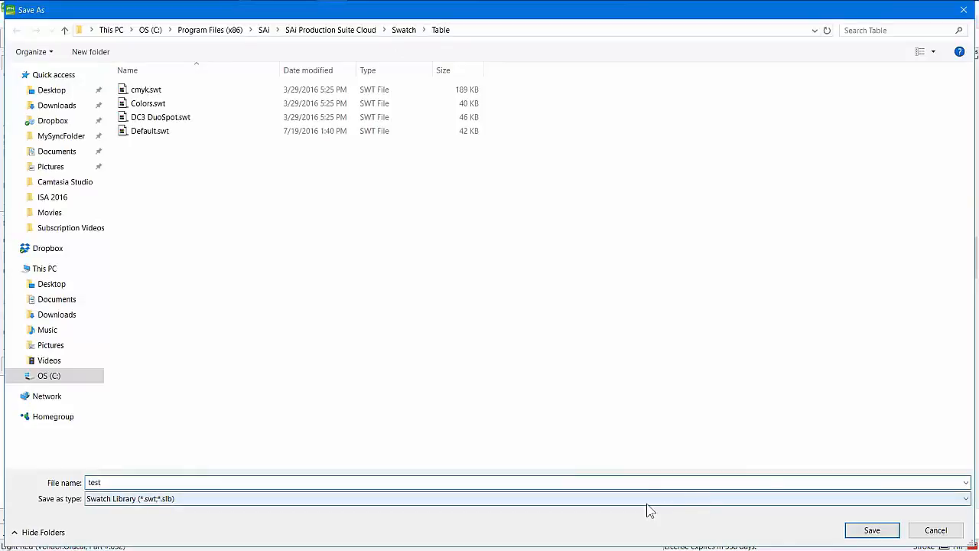
left_click(867, 531)
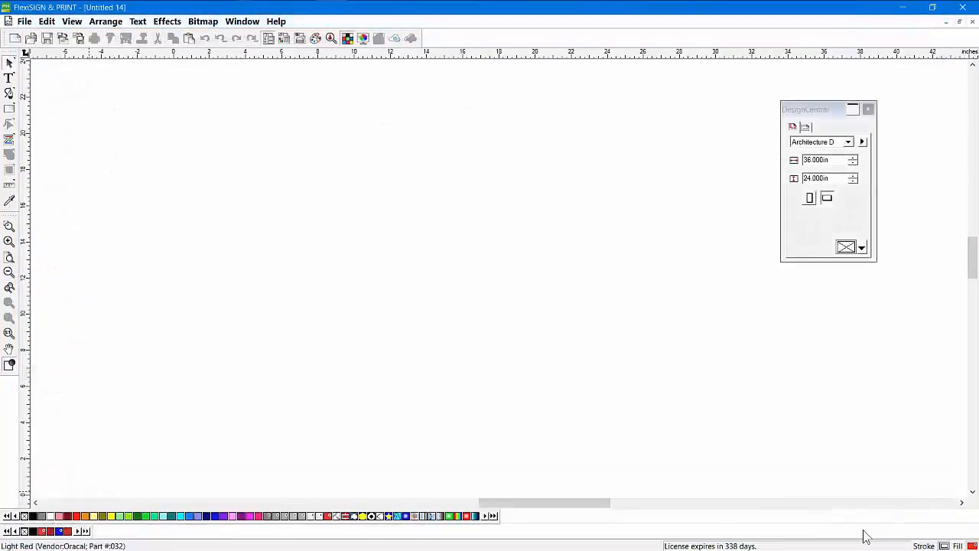
right_click(57, 532)
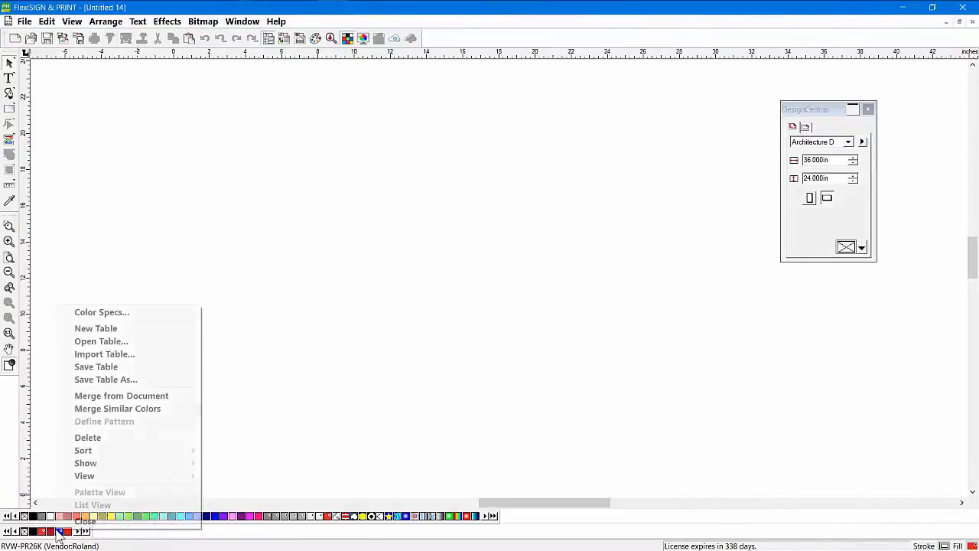
left_click(109, 523)
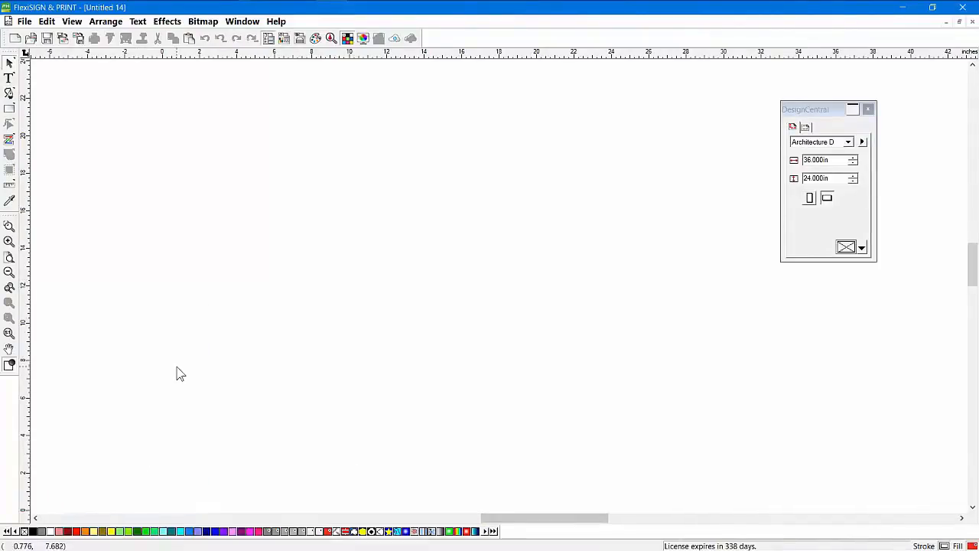
Open the saved test.swt swatch table from the Swatch Table folder and close it again
right_click(298, 536)
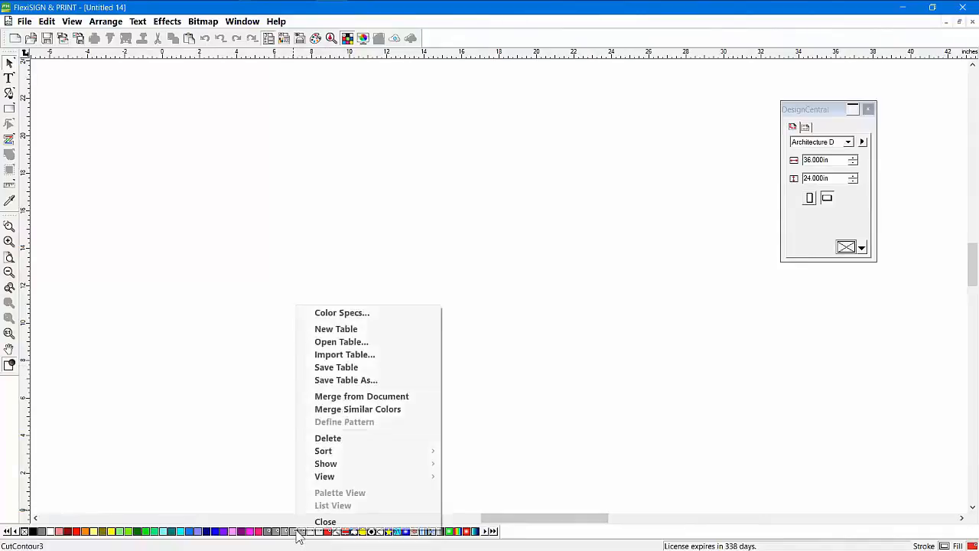
left_click(383, 346)
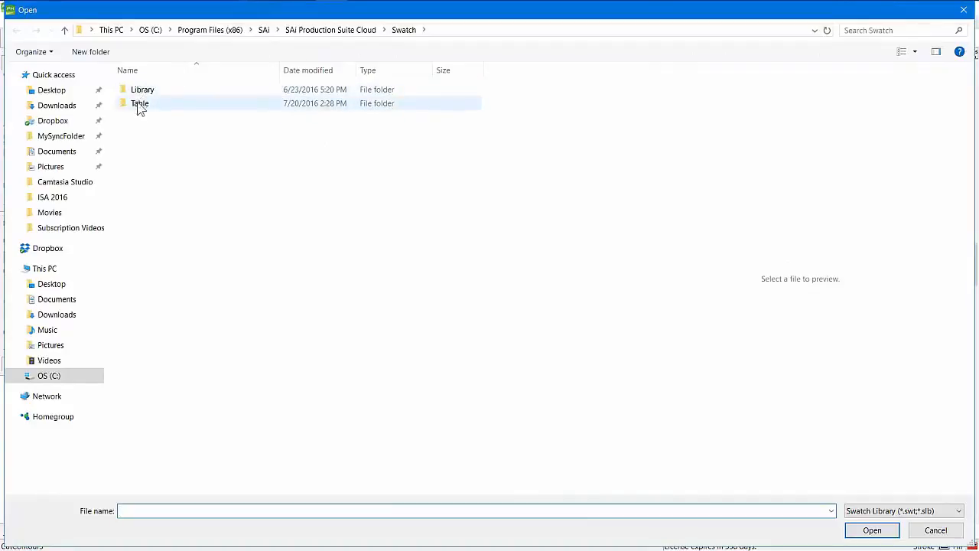
double_click(143, 93)
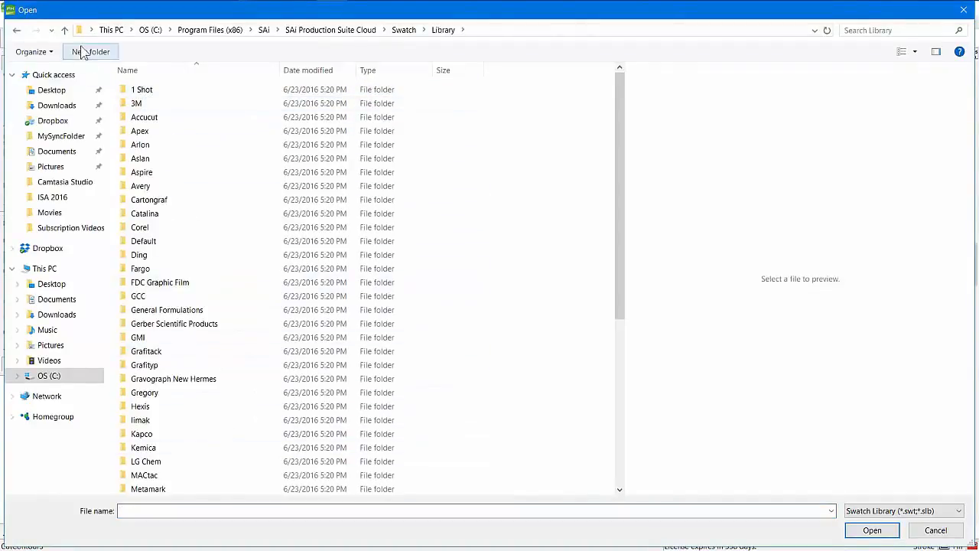
left_click(64, 30)
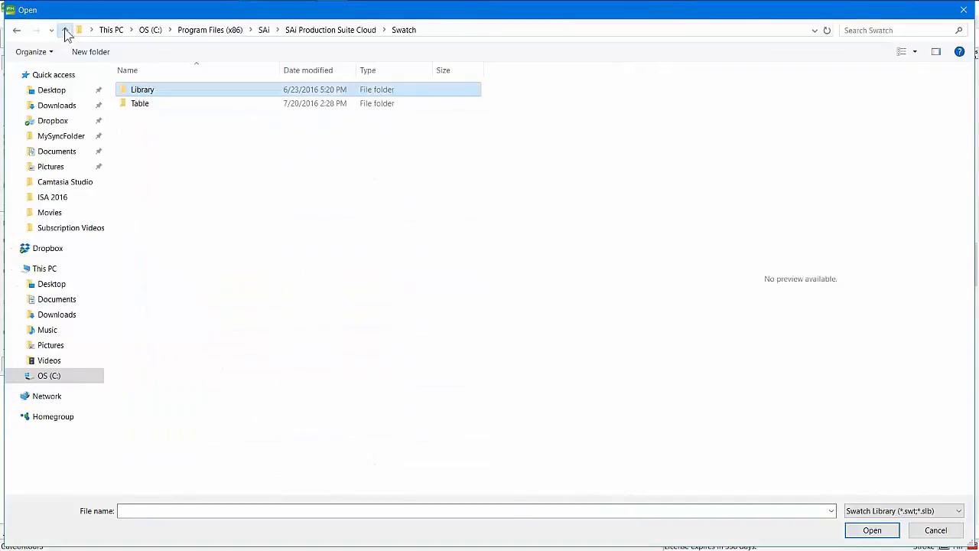
double_click(144, 107)
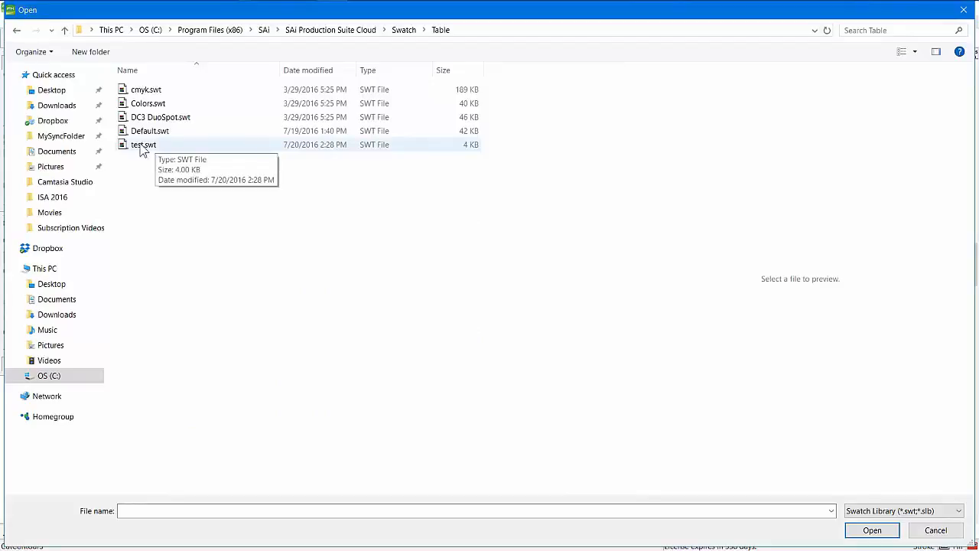
double_click(143, 145)
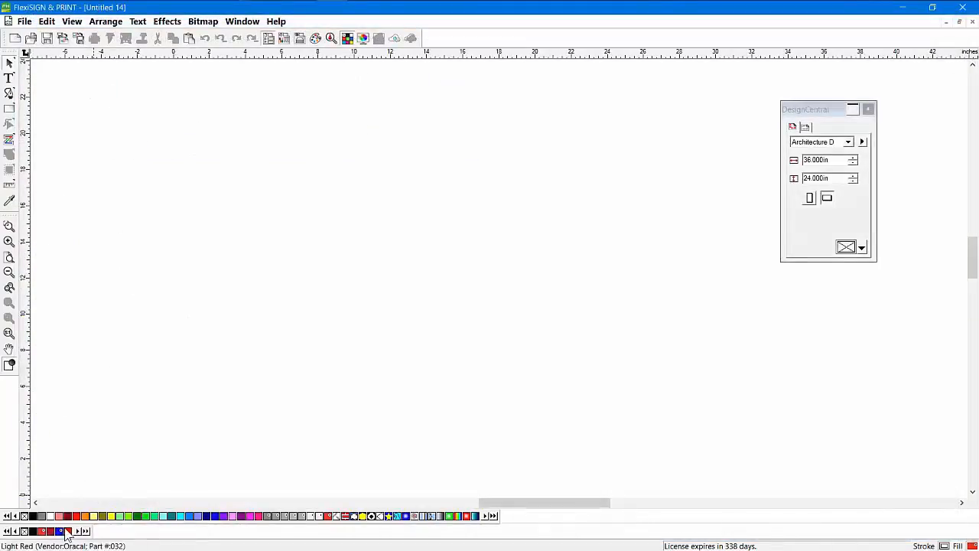
right_click(67, 533)
left_click(93, 521)
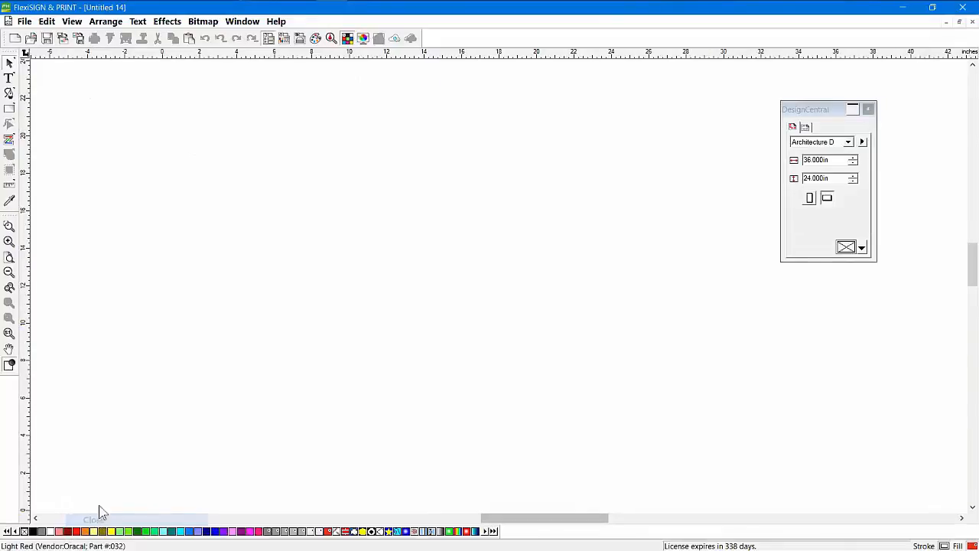
Open the Take5.eps artwork from the ISA 2016 folder
left_click(31, 38)
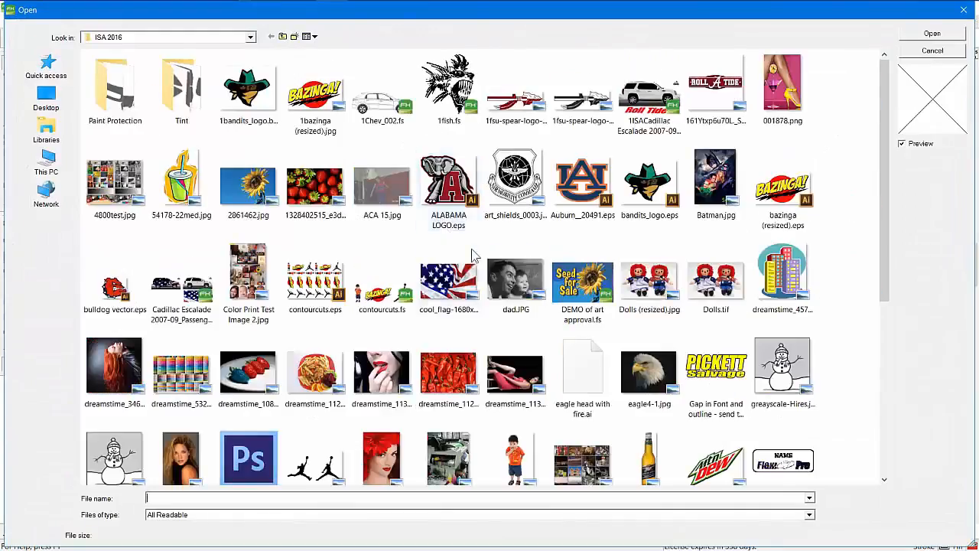
scroll(471, 252, "down", 2)
scroll(475, 254, "down", 2)
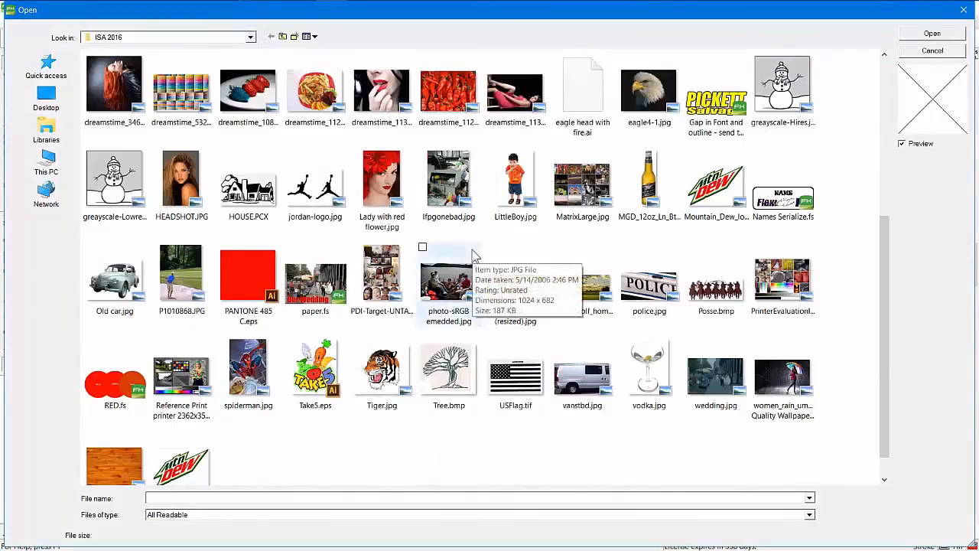
double_click(317, 363)
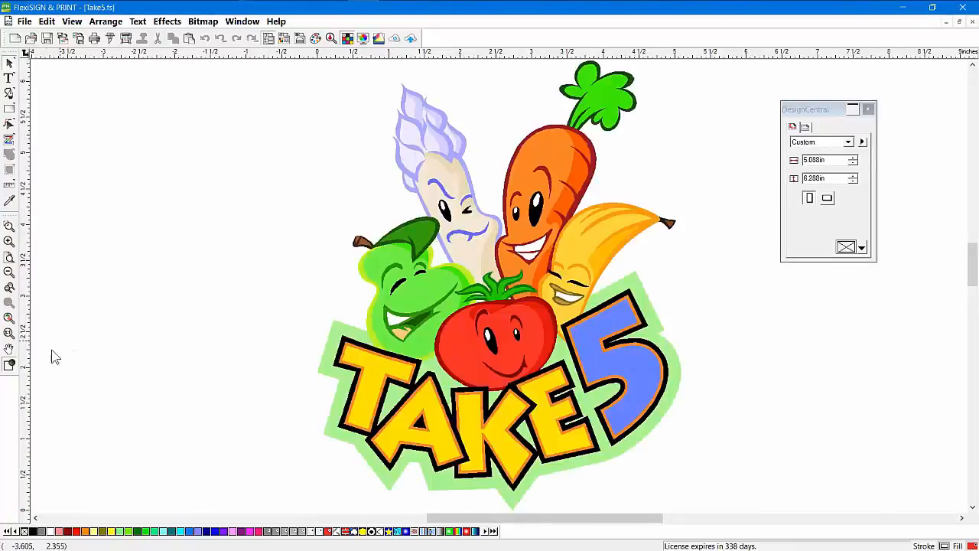
Check the Take5 artwork in outline display and return it to filled display
left_click(11, 366)
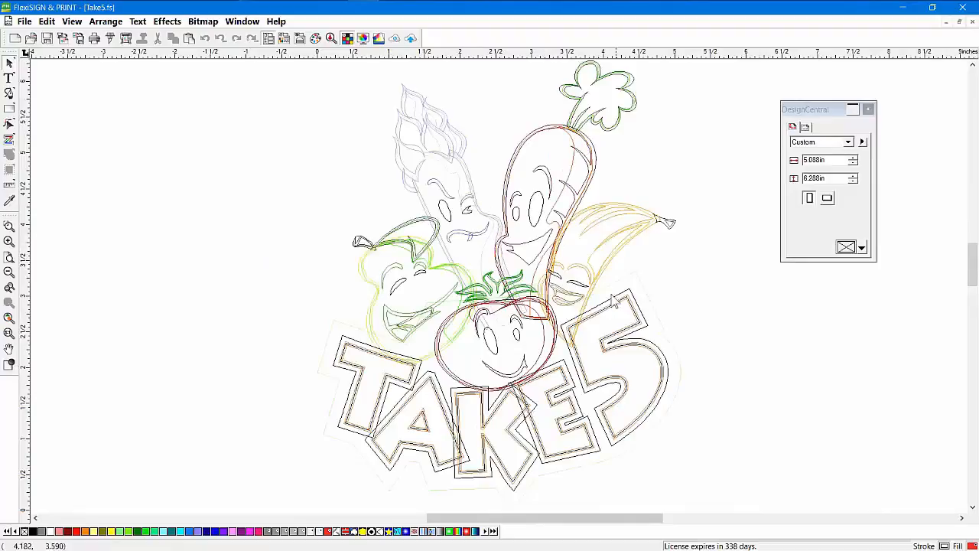
left_click(10, 367)
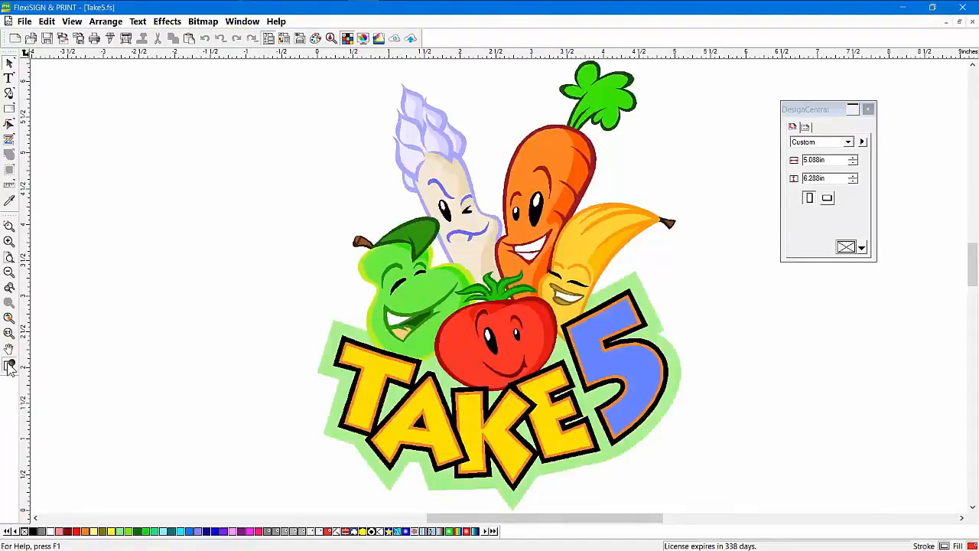
left_click(10, 367)
left_click(10, 367)
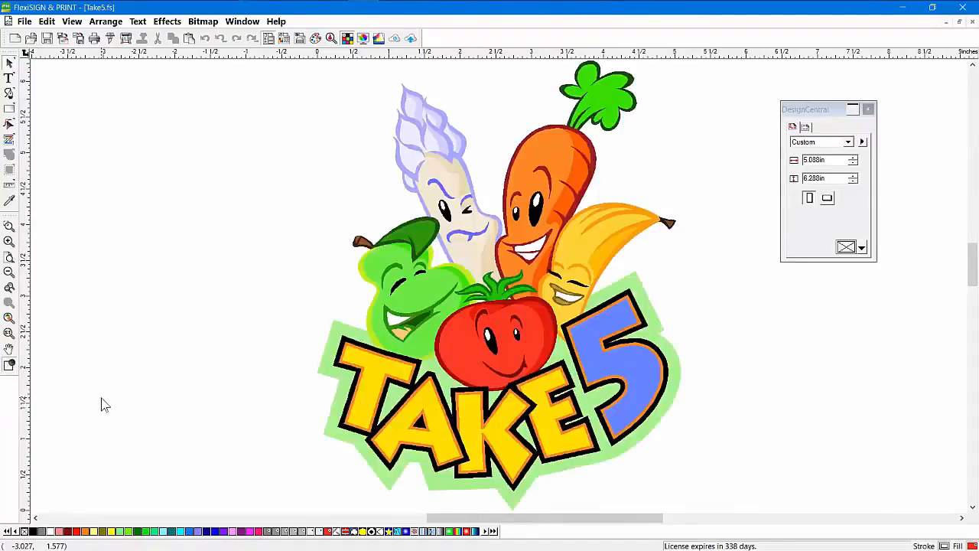
Create a new swatch table and merge the colours of the Take5 document into it
right_click(192, 532)
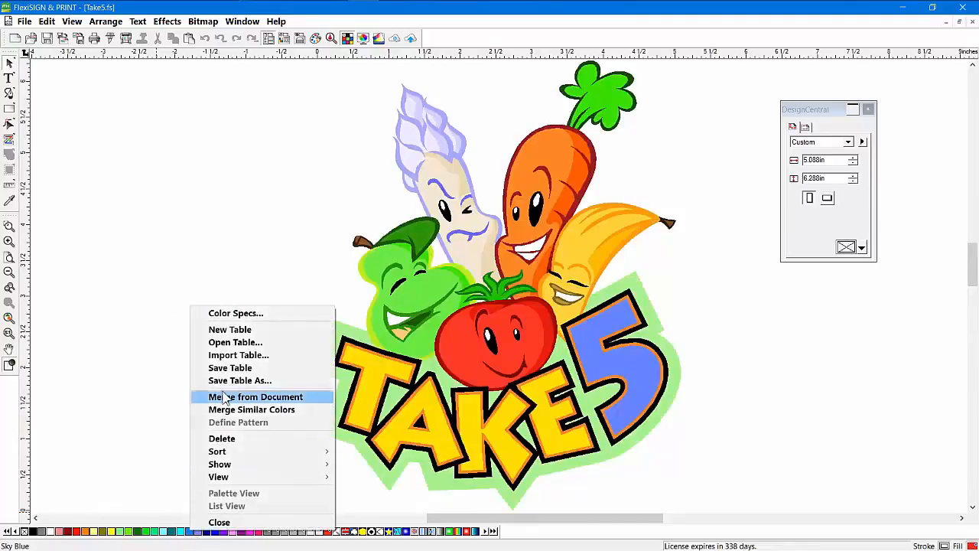
left_click(229, 330)
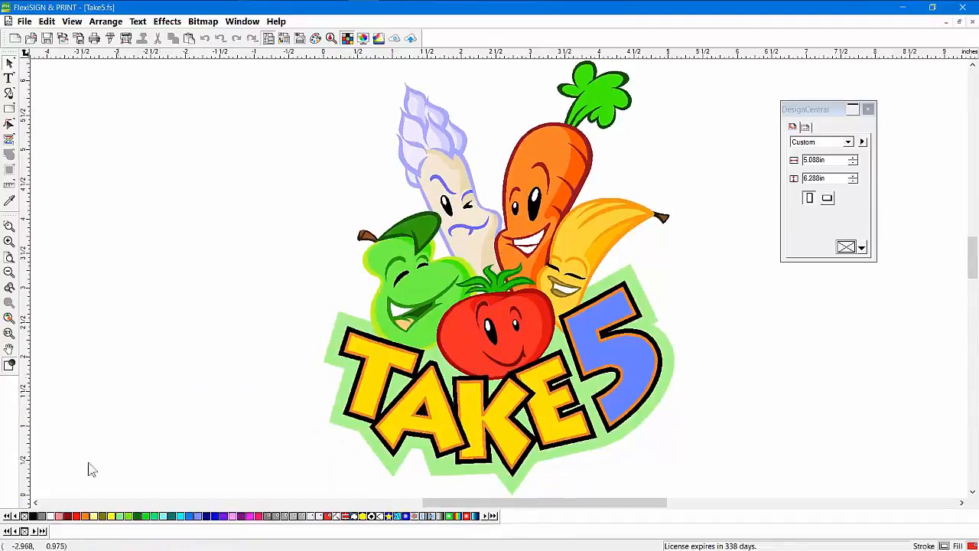
right_click(25, 534)
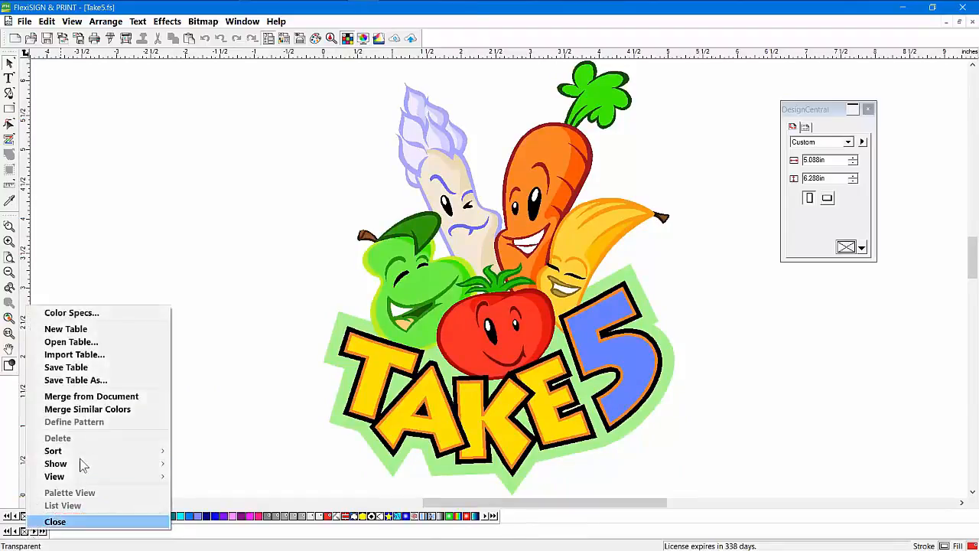
left_click(118, 398)
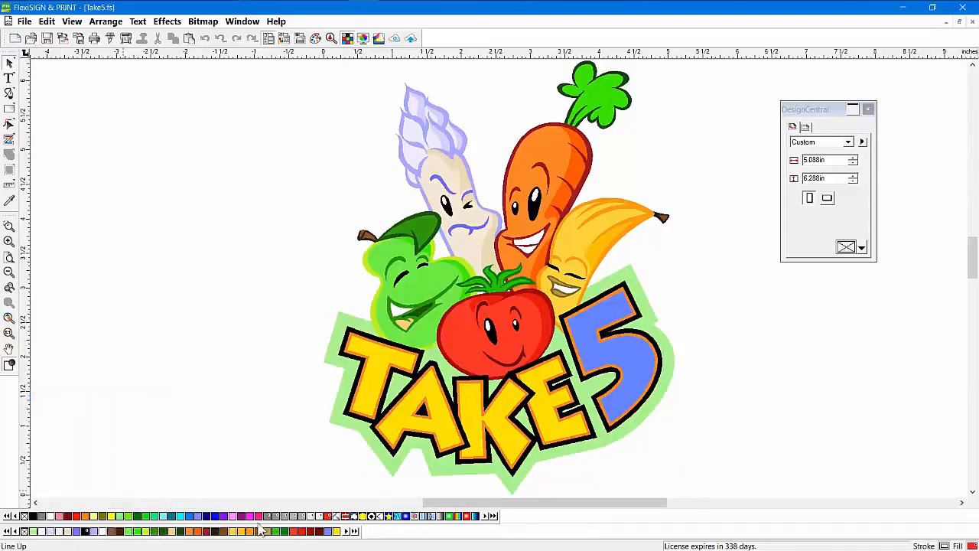
Save the merged swatch table as take5 in the Swatch Table folder
right_click(291, 533)
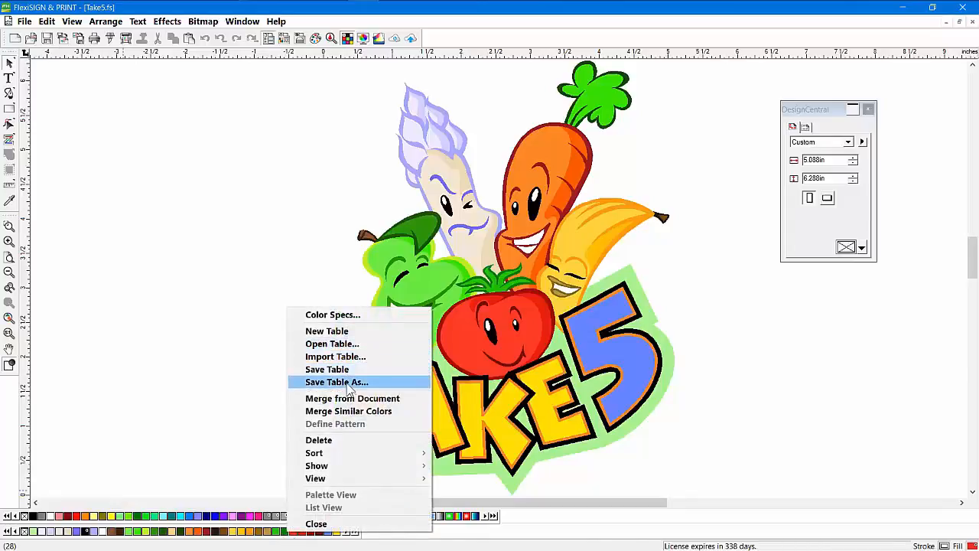
left_click(313, 381)
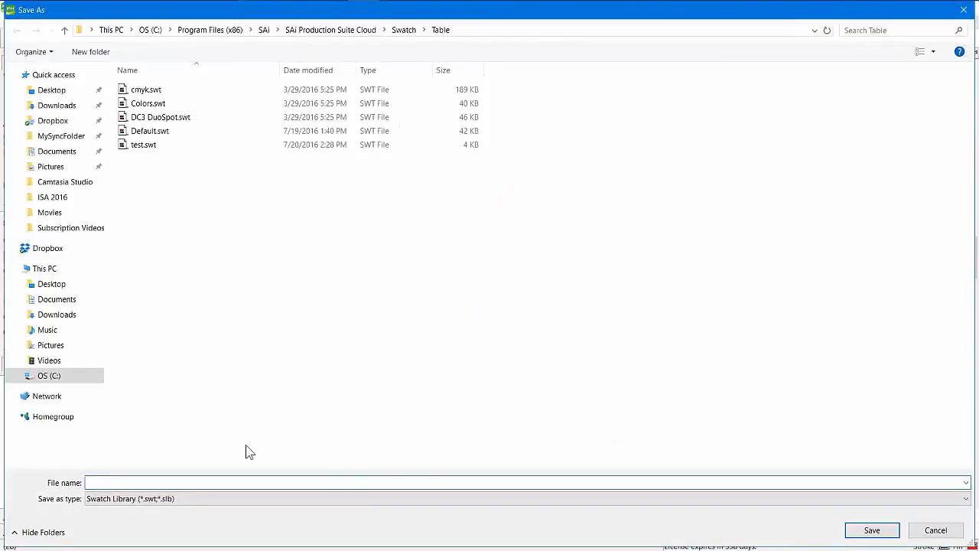
type("take5")
left_click(872, 530)
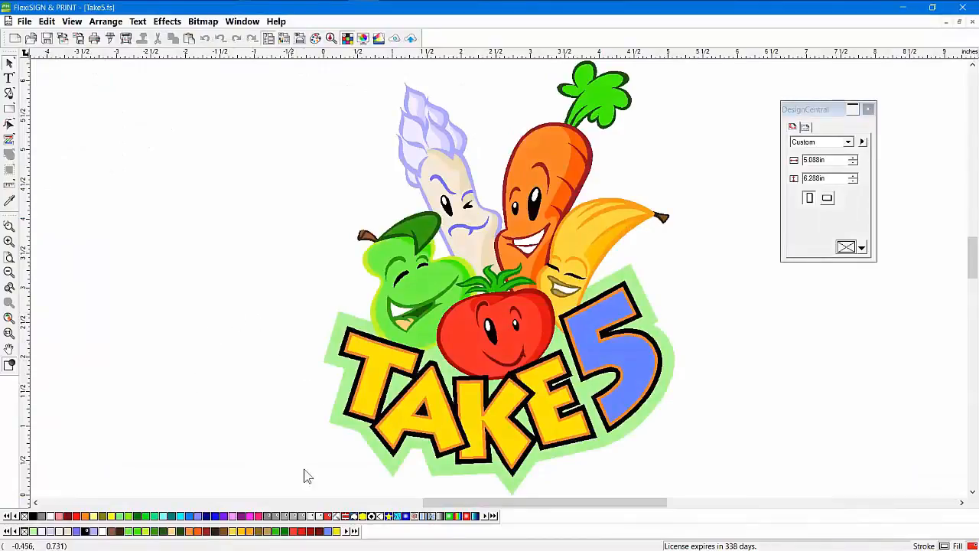
Inspect the colour specifications of the red swatch (29) in the take5 table and close them without changes
double_click(296, 532)
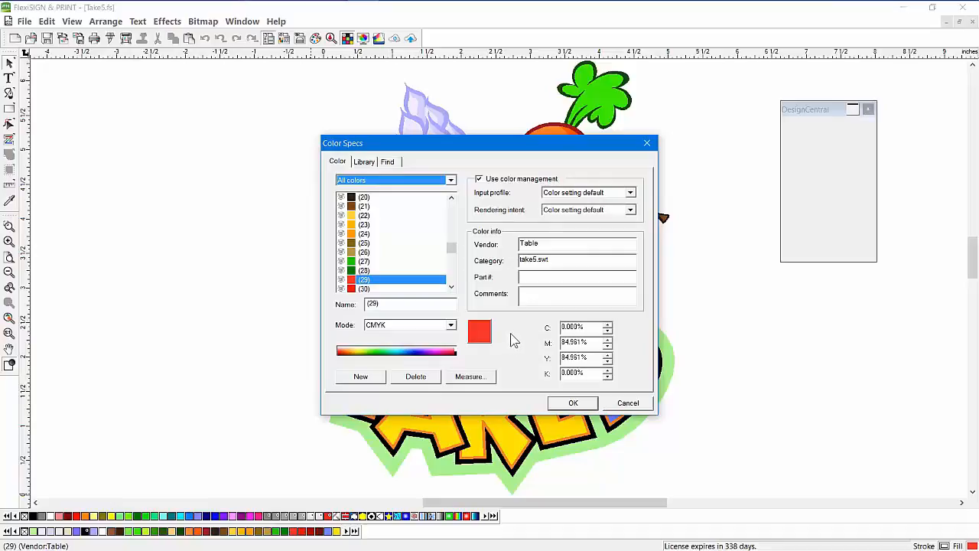
left_click(628, 404)
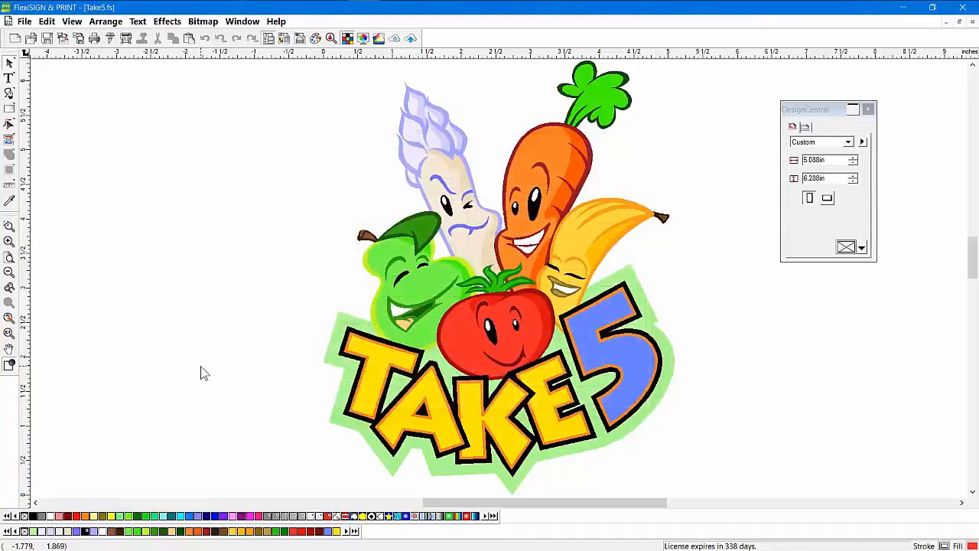
Search only the Oracal libraries for matches to the default Red at Normal (Delta E < 40) tolerance and review the matches
double_click(77, 516)
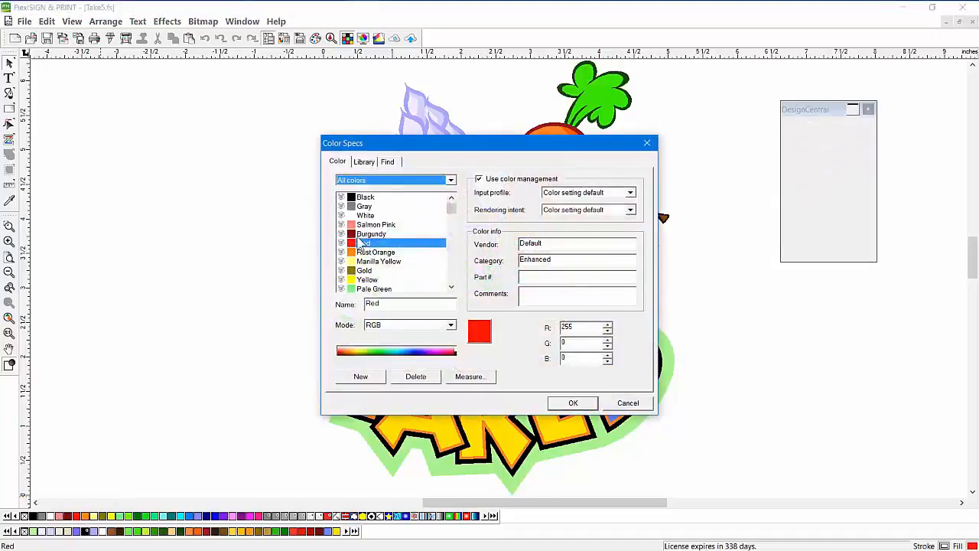
left_click(388, 162)
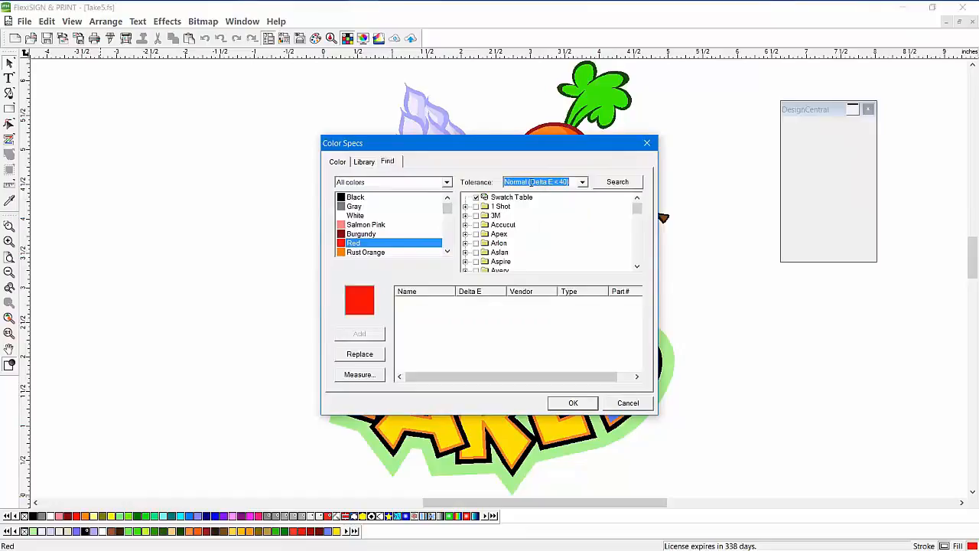
left_click(477, 198)
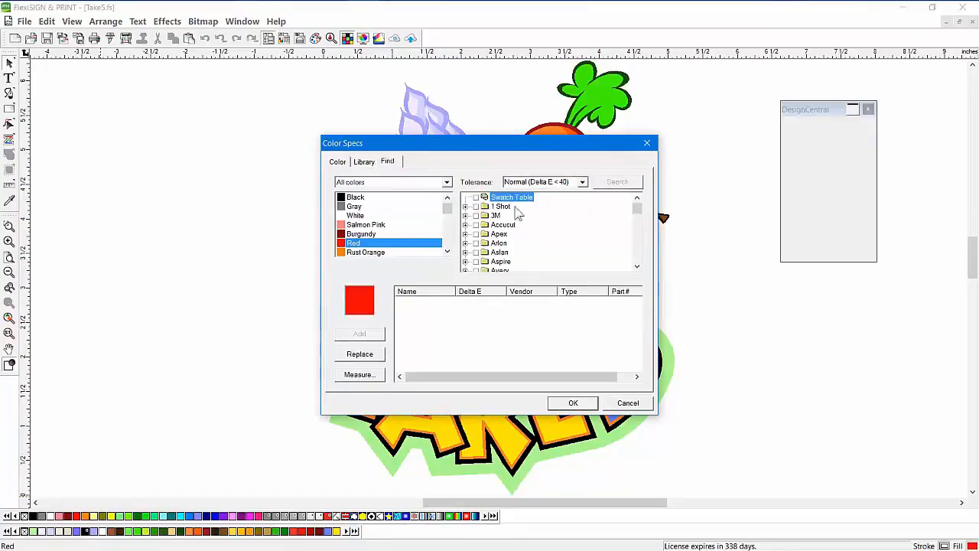
scroll(574, 243, "down", 10)
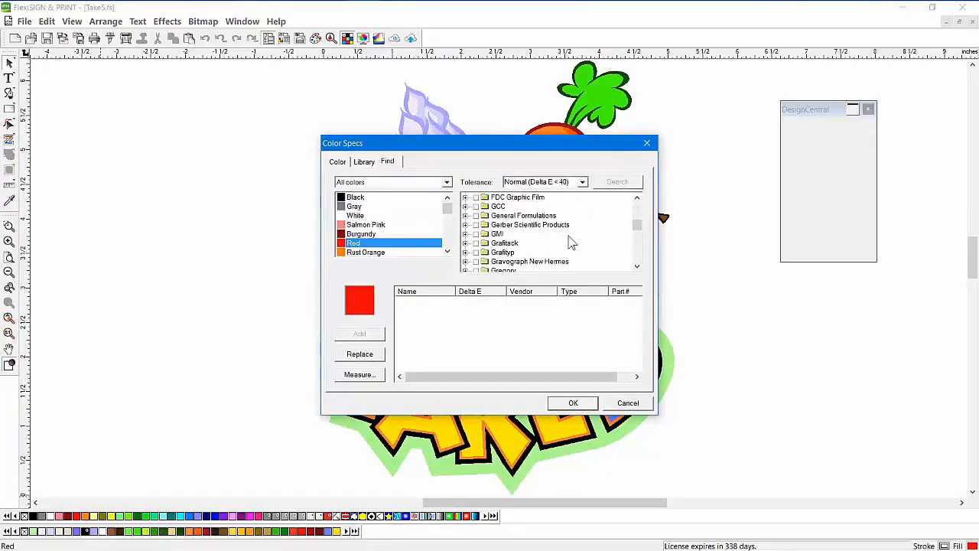
scroll(568, 237, "up", 4)
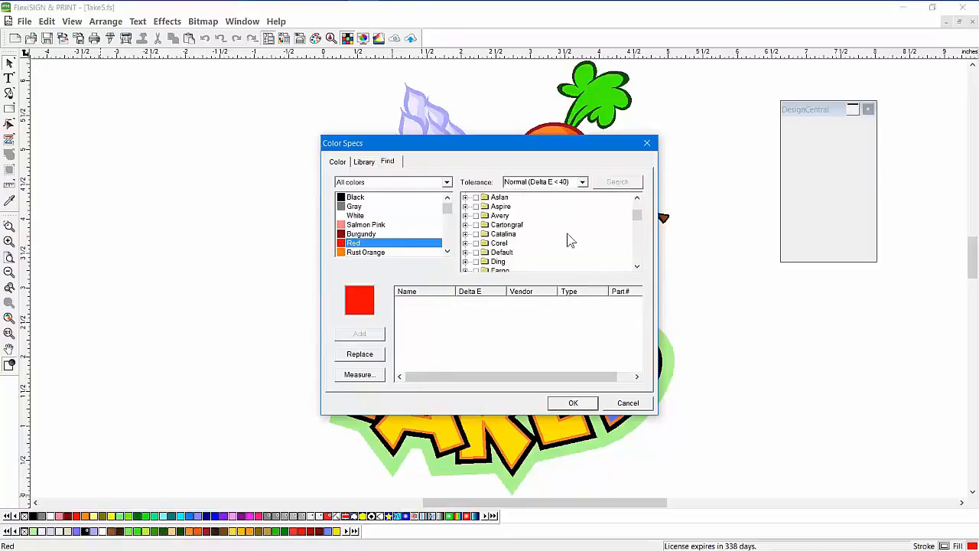
scroll(568, 240, "down", 5)
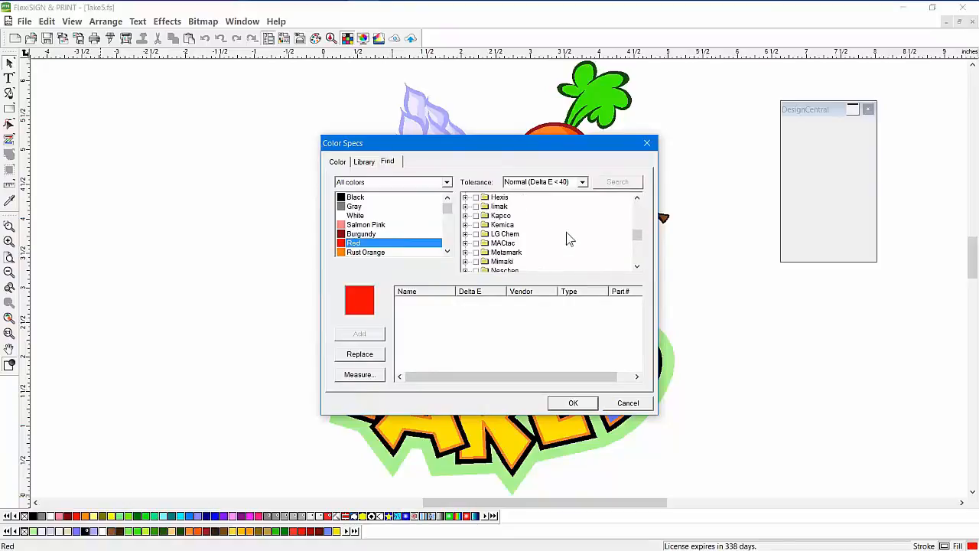
scroll(567, 239, "down", 3)
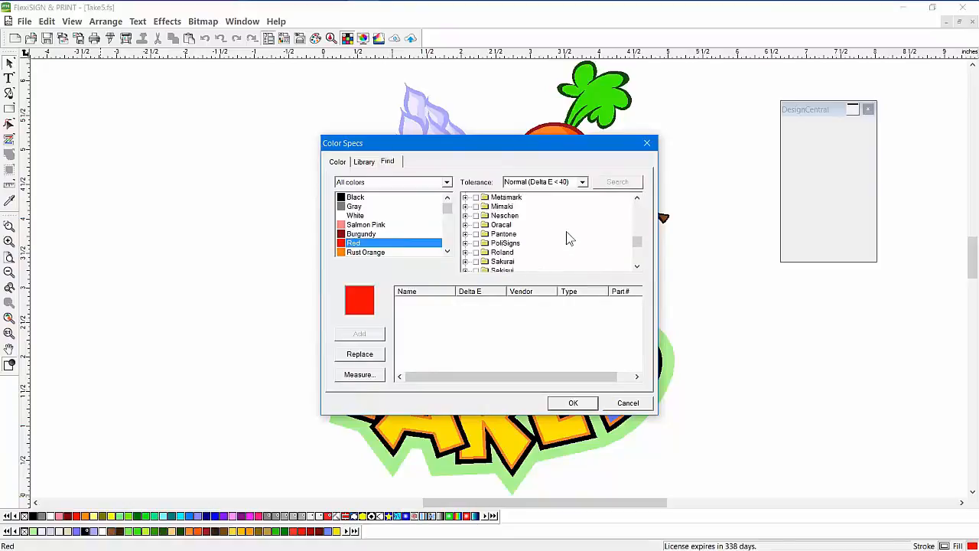
left_click(476, 225)
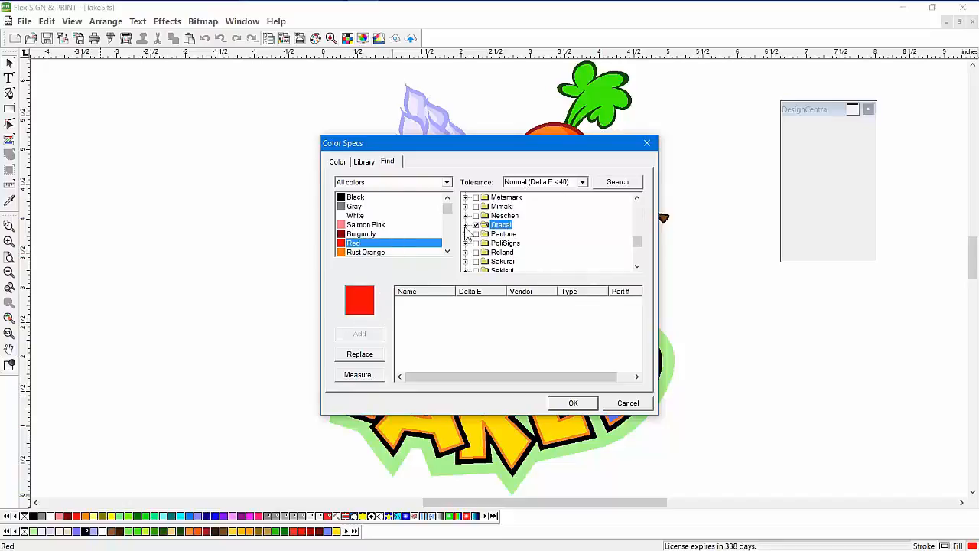
left_click(618, 184)
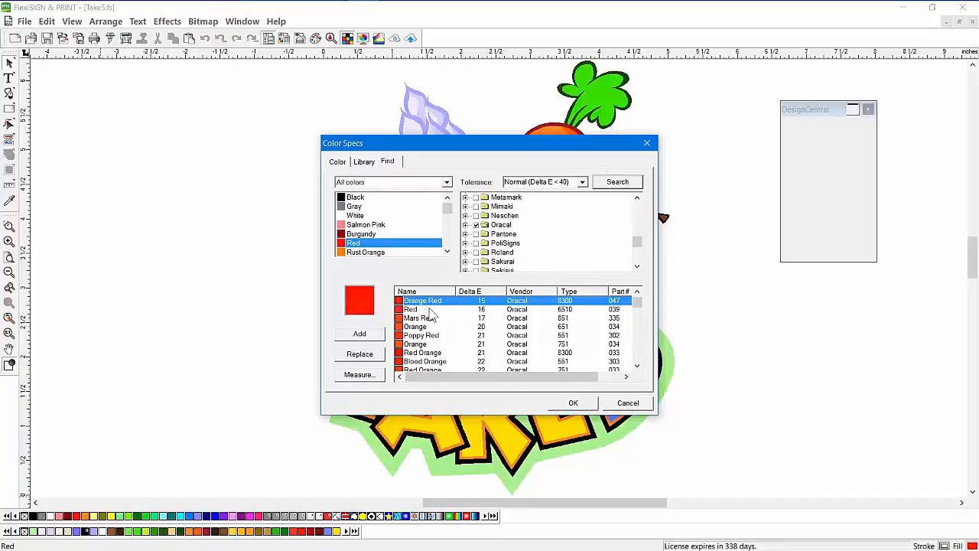
scroll(427, 332, "down", 8)
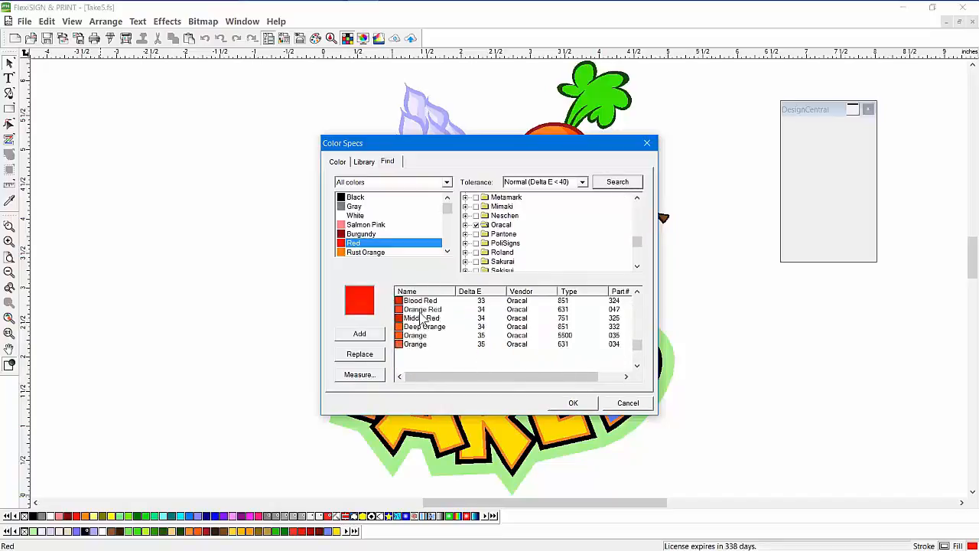
scroll(420, 318, "up", 8)
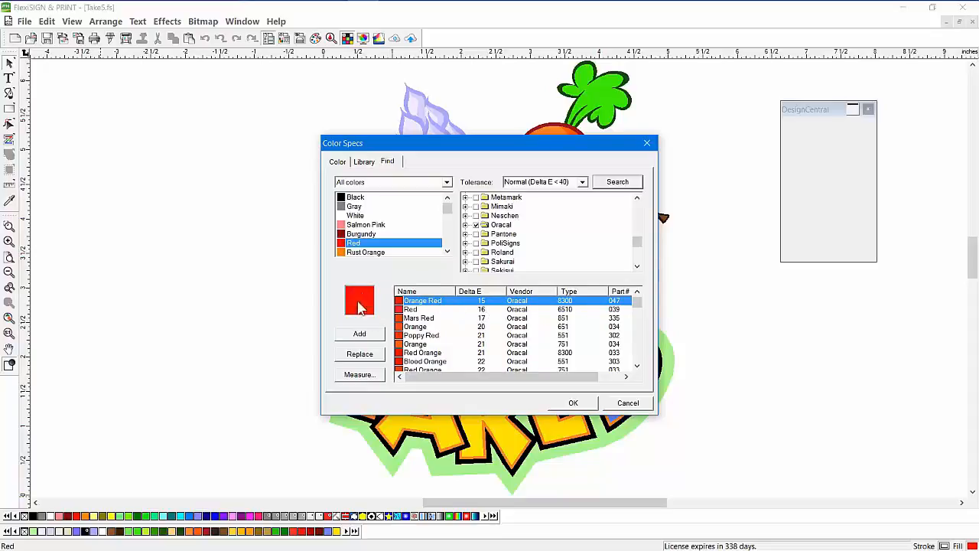
Search only PANTONE Solid Coated, without Oracal, for matches to Red, and widen the results' Name column to read the matches
left_click(476, 225)
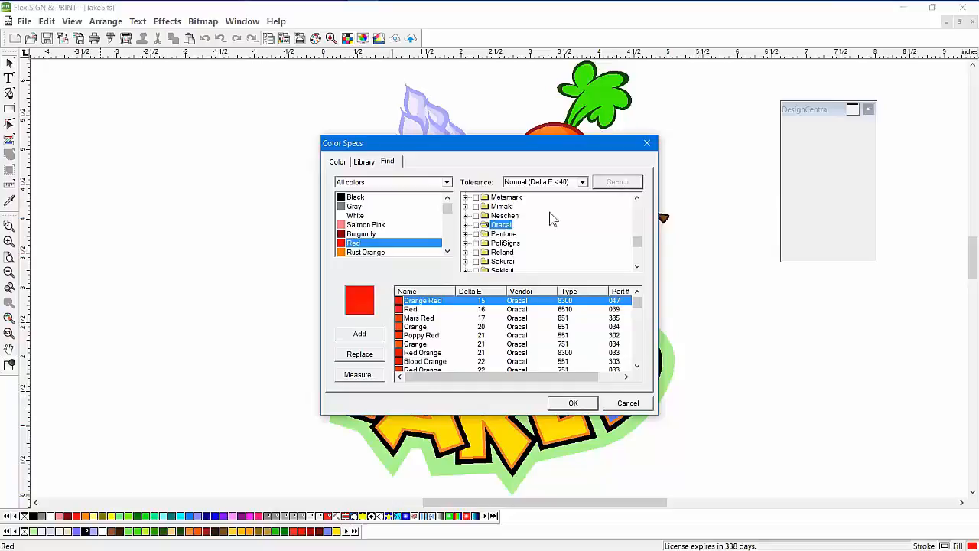
scroll(553, 219, "down", 1)
left_click(465, 234)
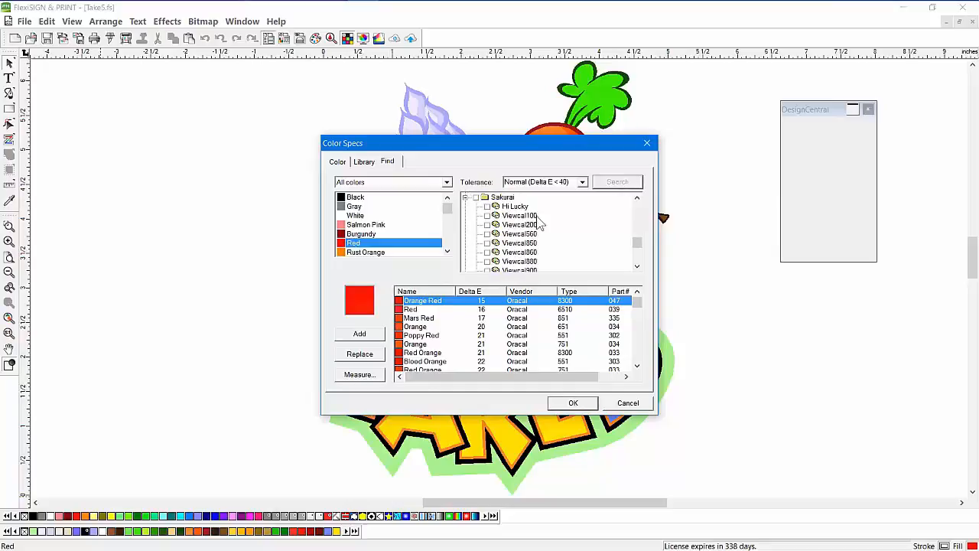
left_click(465, 197)
scroll(479, 222, "up", 2)
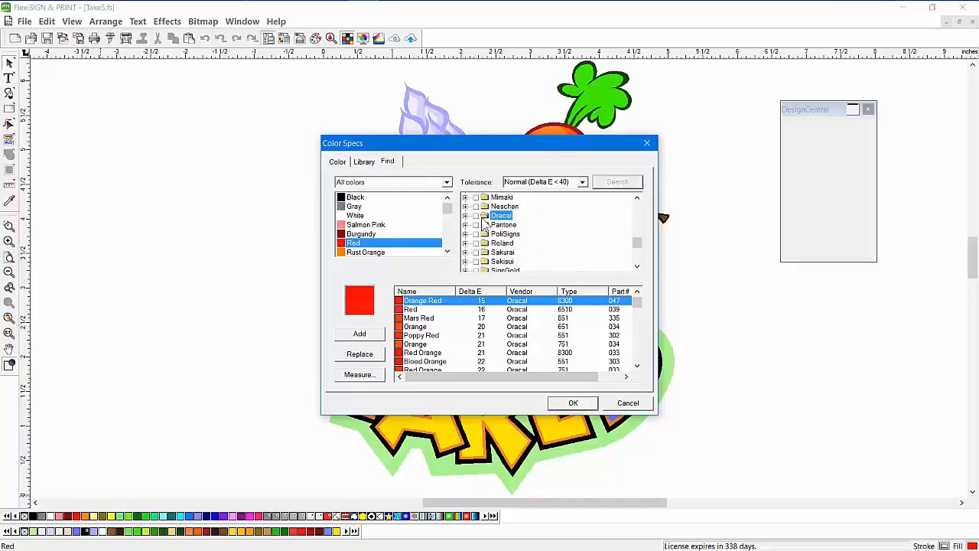
left_click(465, 226)
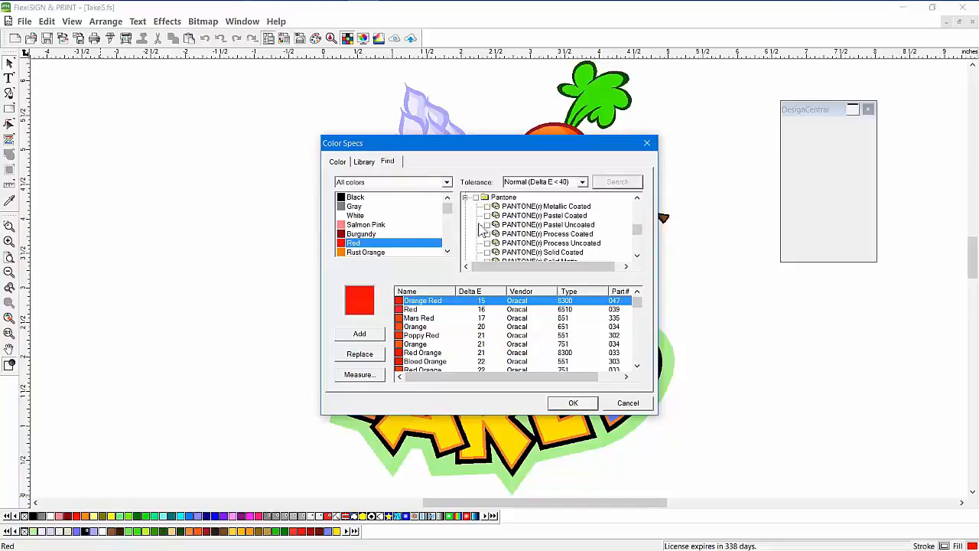
scroll(514, 237, "down", 1)
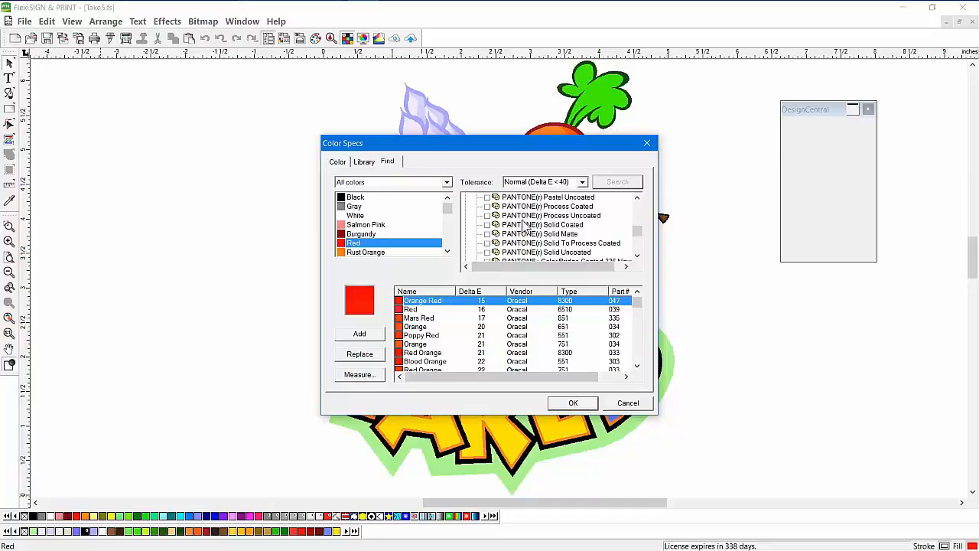
left_click(488, 225)
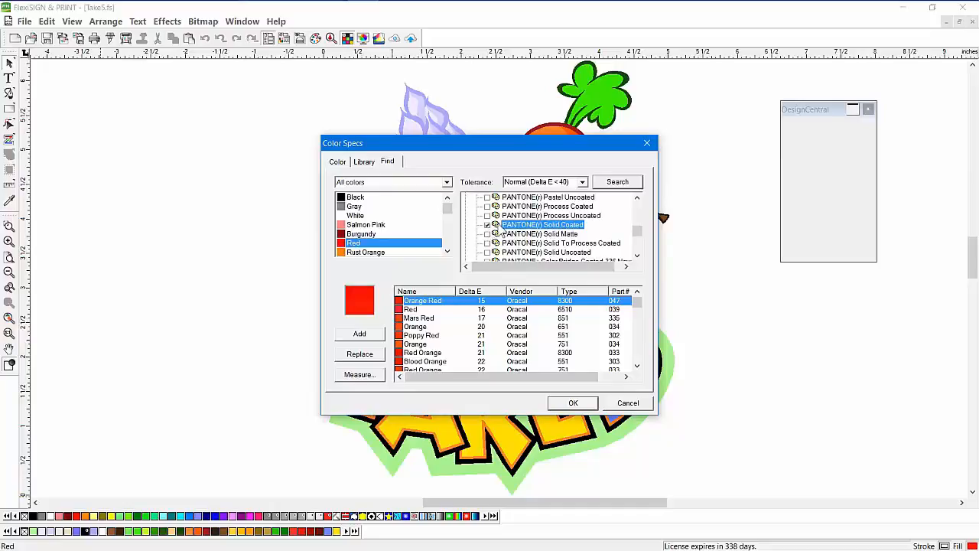
left_click(619, 183)
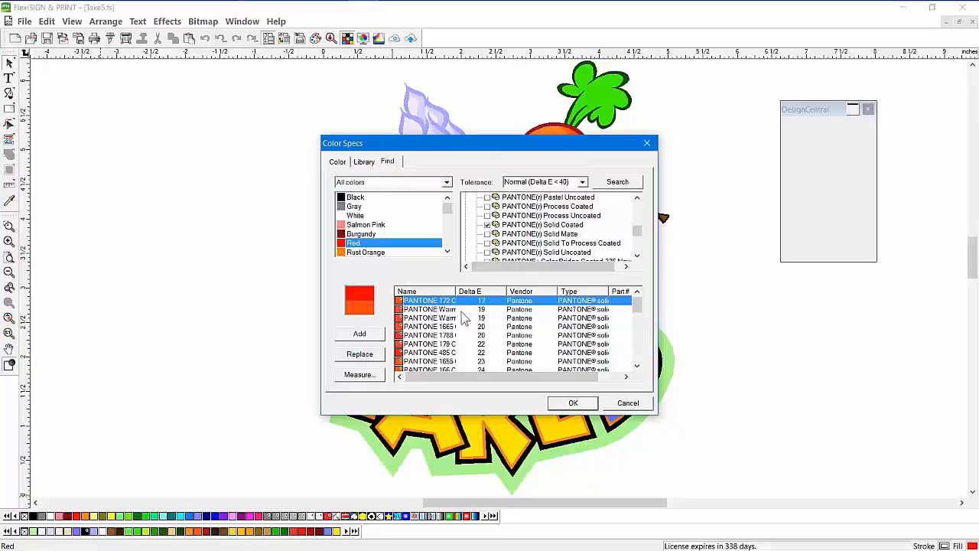
left_click_drag(456, 292, 480, 291)
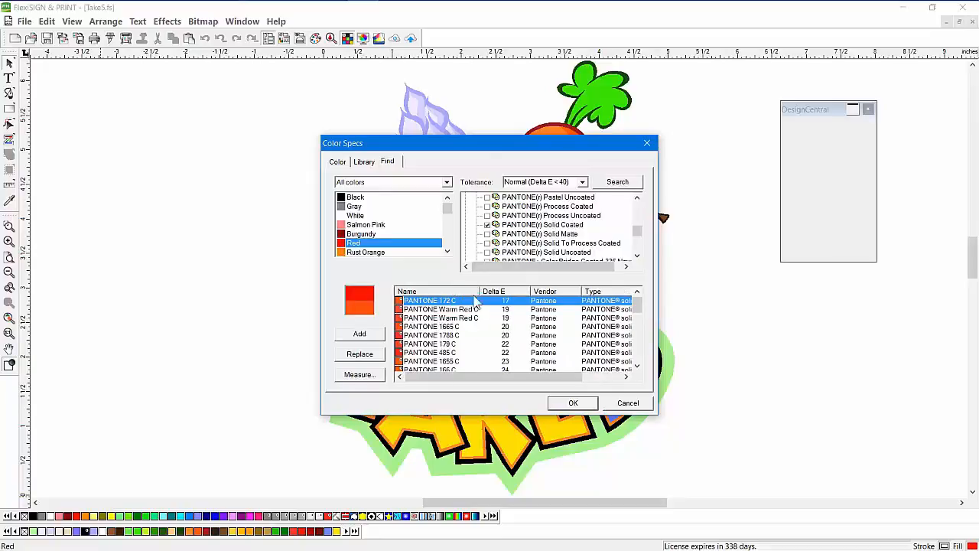
scroll(484, 340, "down", 2)
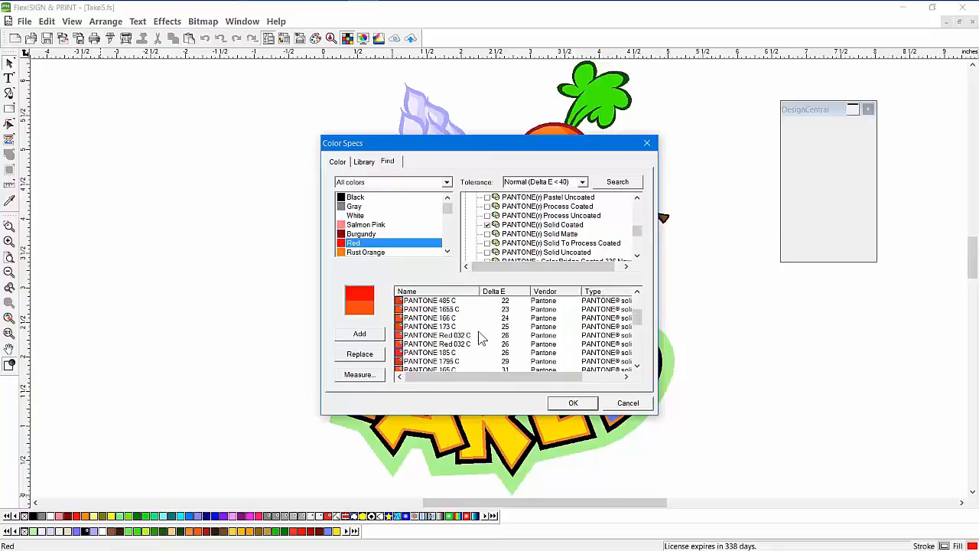
Search only PANTONE Process Coated, without Solid Coated, for matches to Red, review them with a wider Name column, and close the colour specifications without changes
scroll(480, 339, "up", 2)
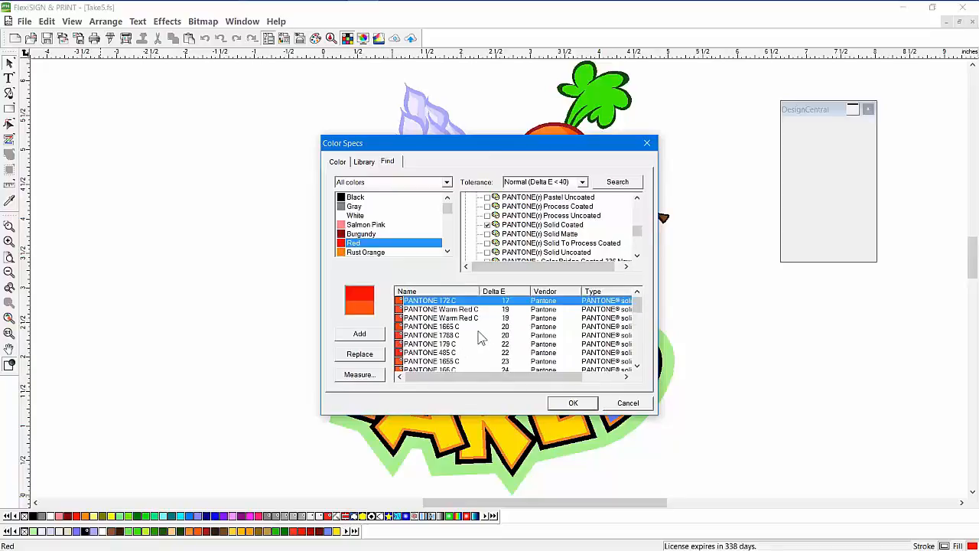
left_click(488, 226)
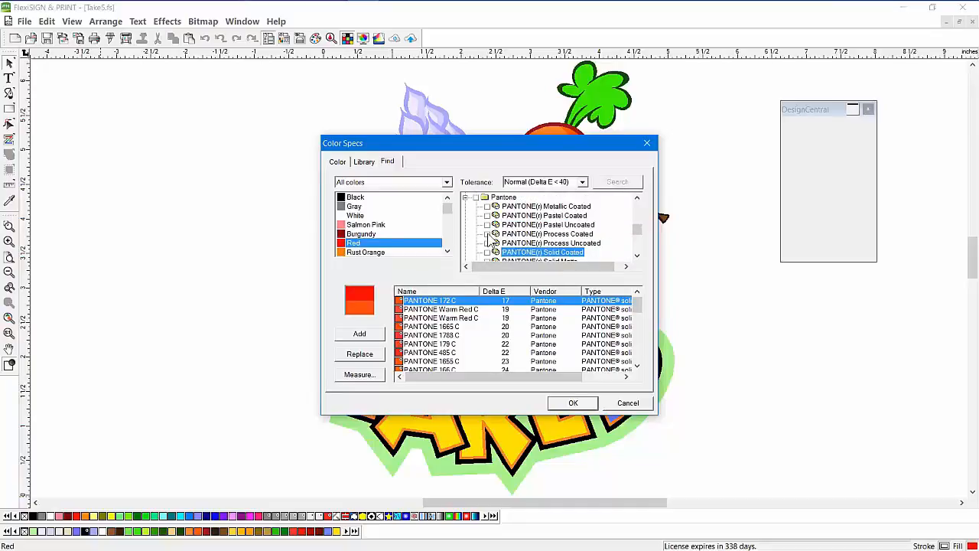
left_click(488, 234)
left_click(618, 183)
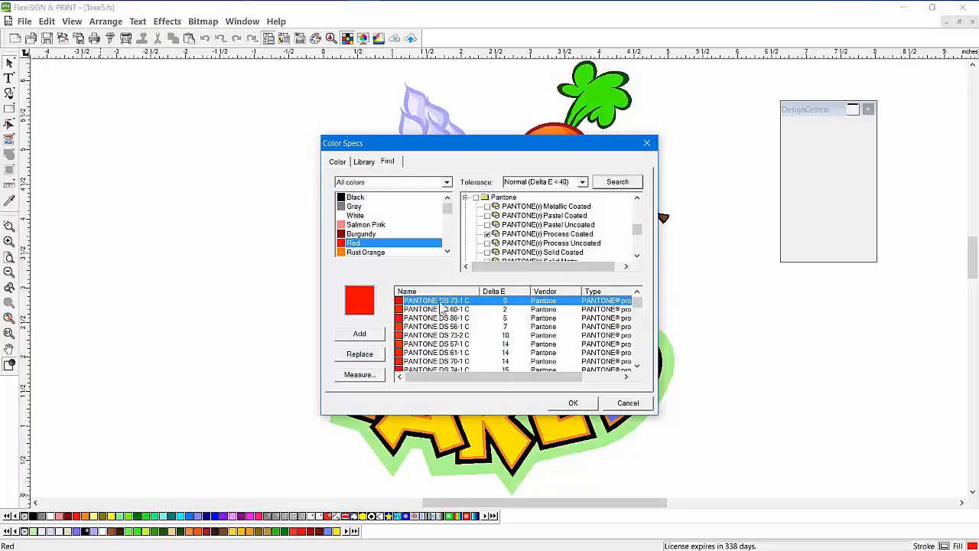
left_click_drag(480, 292, 504, 292)
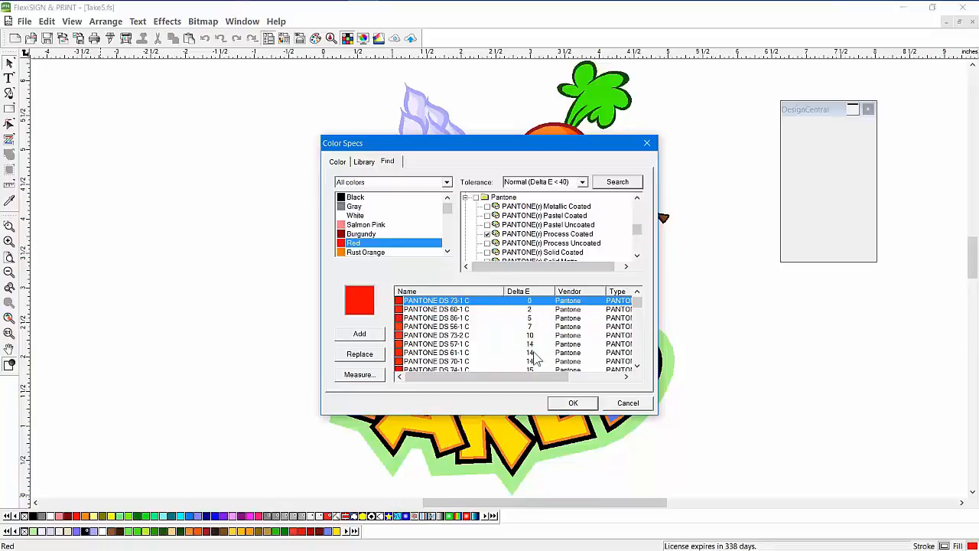
scroll(505, 339, "down", 5)
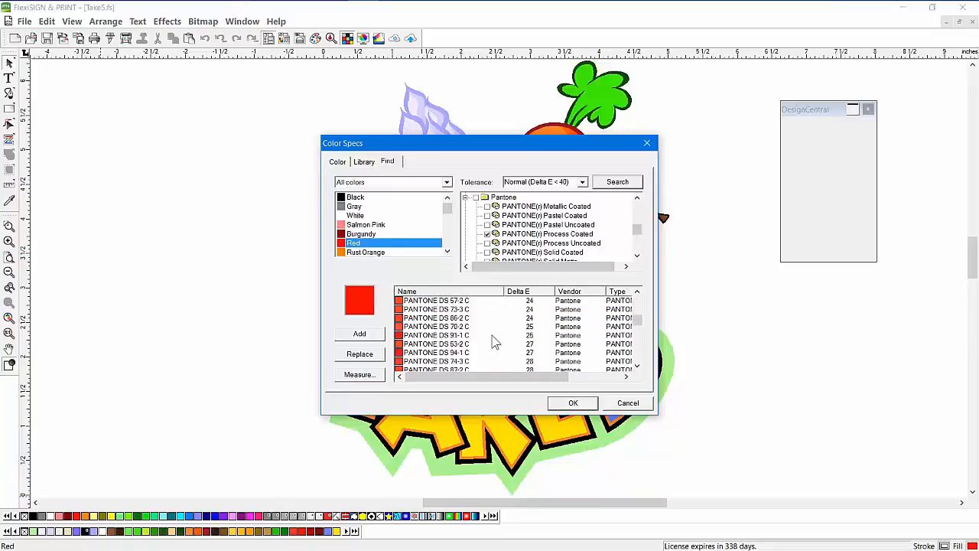
scroll(494, 342, "up", 5)
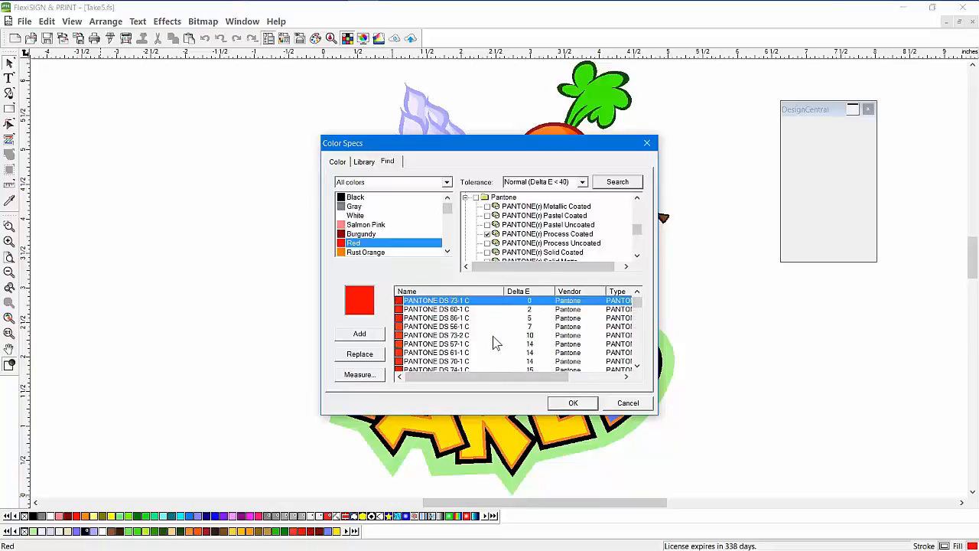
left_click(629, 403)
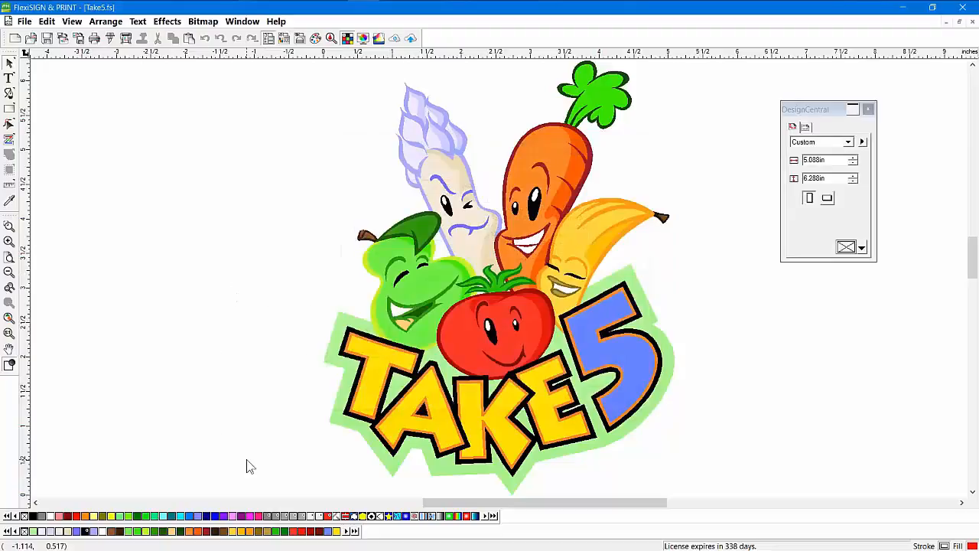
right_click(225, 517)
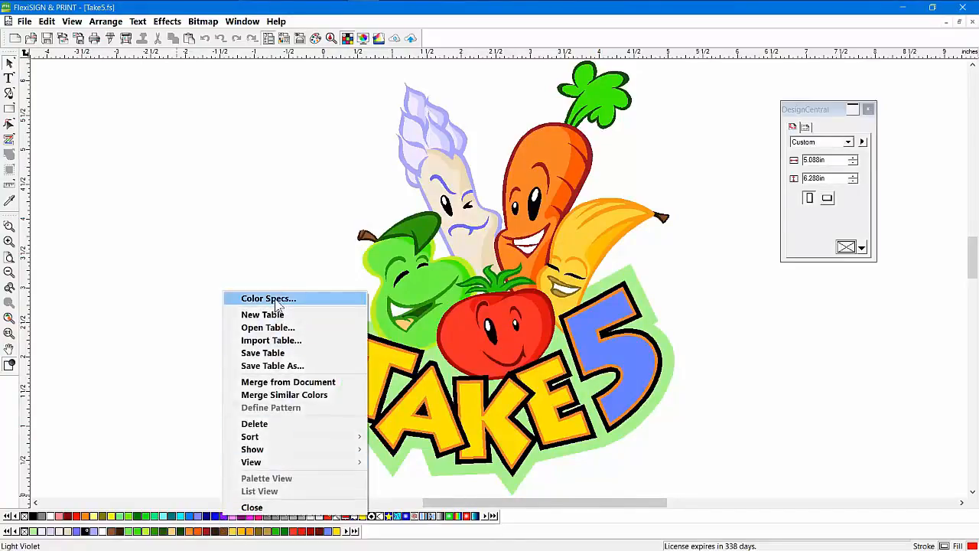
left_click(190, 245)
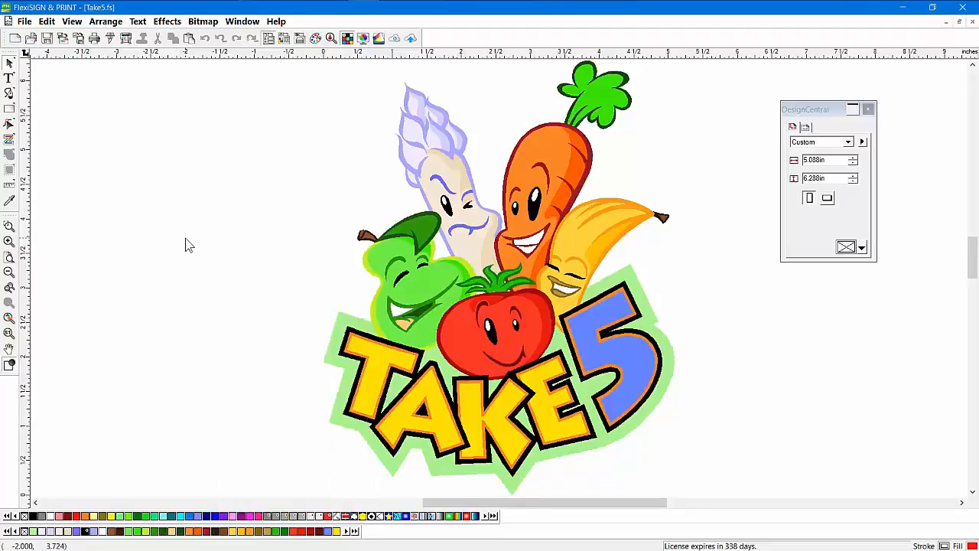